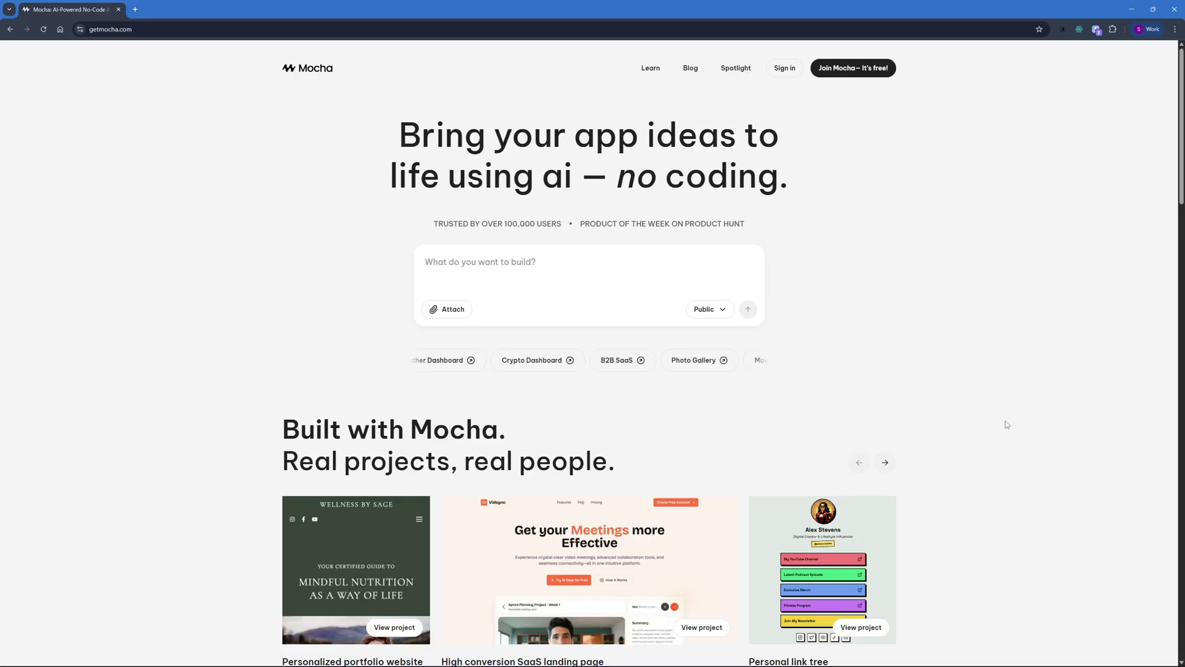
Step: Scroll through the getmocha.com landing page to look over its example projects
scroll(1006, 425, down, 5)
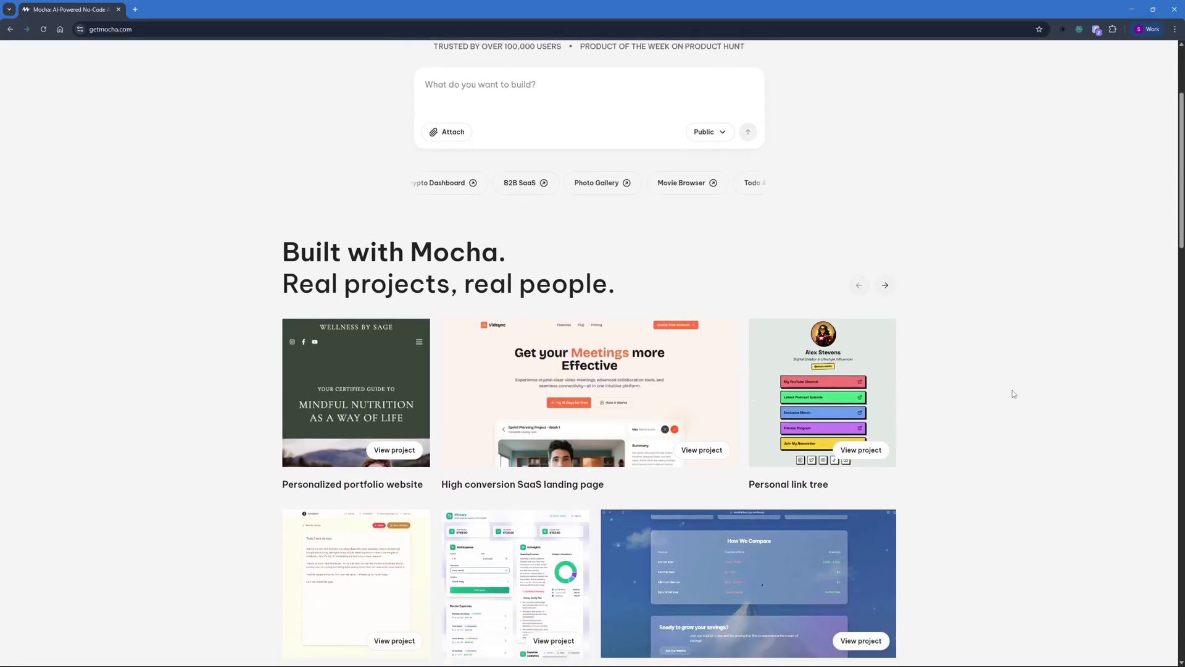
scroll(1015, 390, down, 1)
scroll(1031, 389, up, 2)
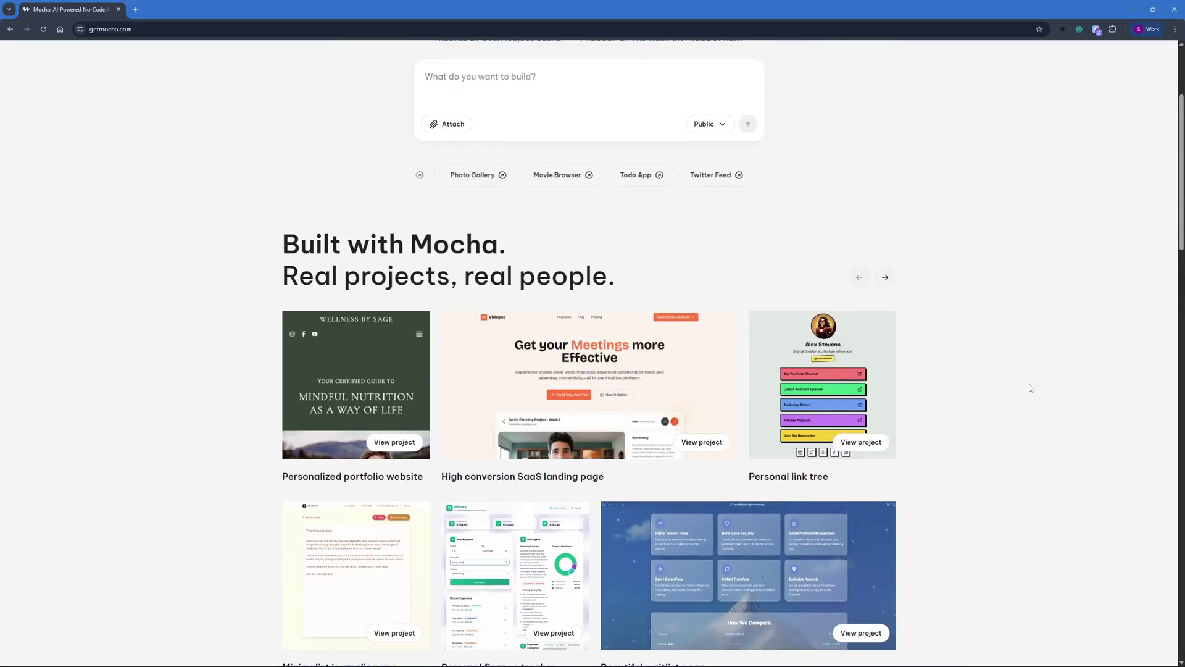
scroll(1030, 403, down, 1)
scroll(1031, 402, down, 2)
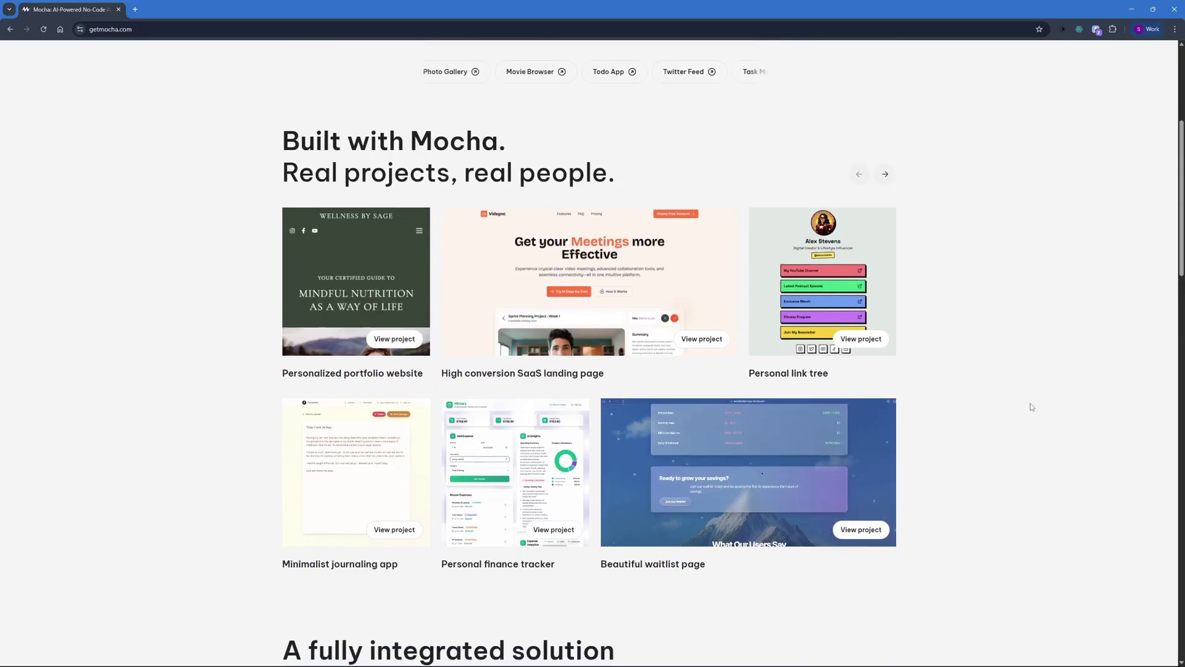
scroll(1029, 393, down, 3)
scroll(1126, 315, up, 9)
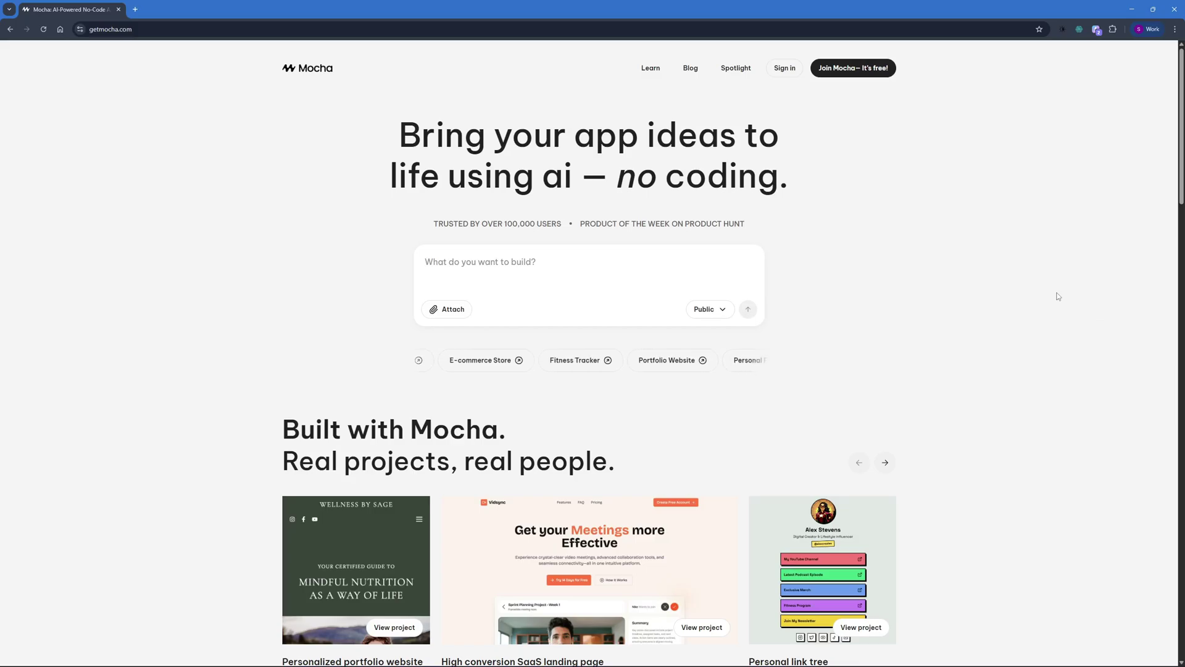
scroll(936, 357, down, 5)
scroll(935, 357, down, 11)
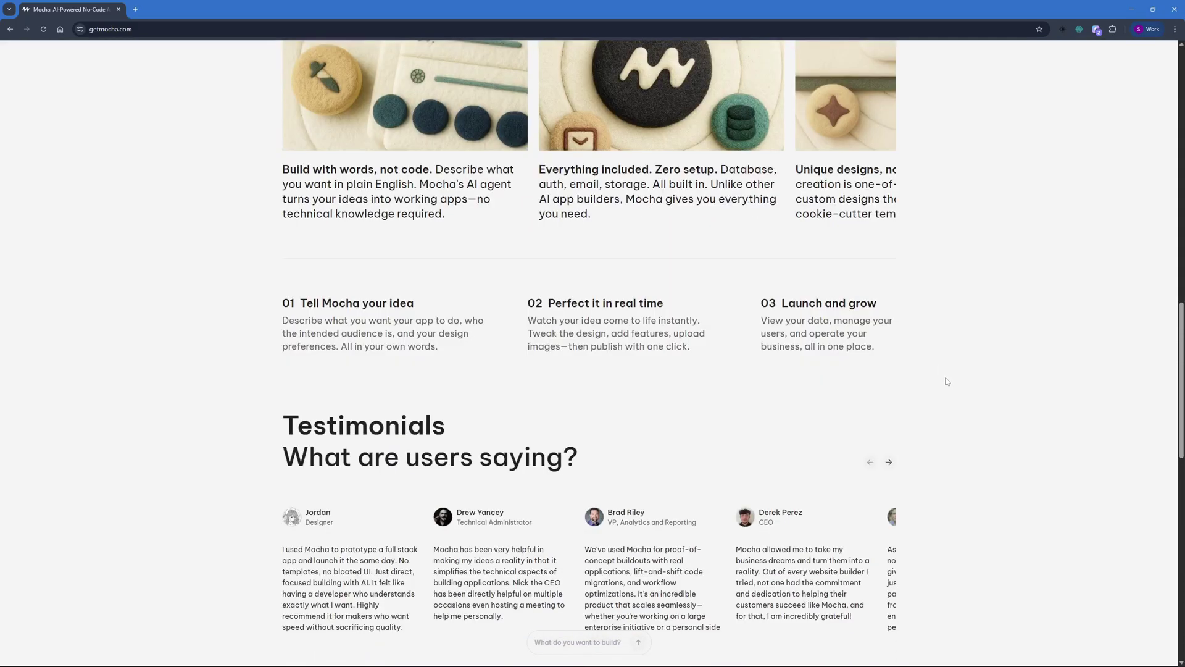
scroll(945, 376, down, 5)
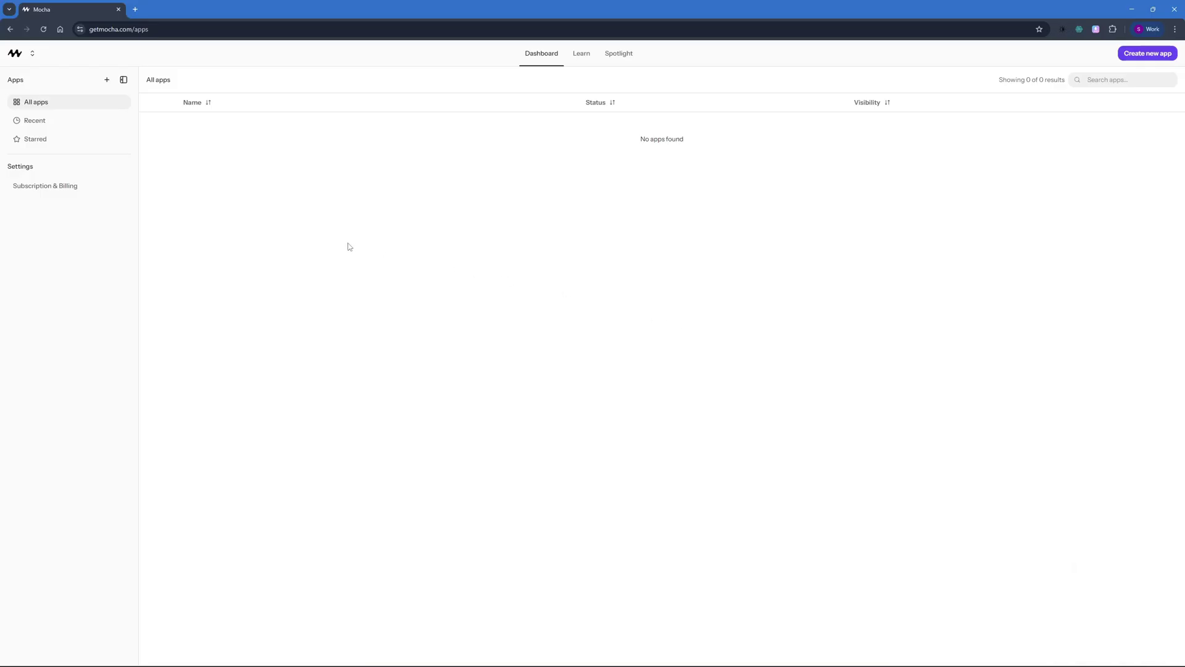
Step: Zoom in on Subscription & Billing, check the Bronze plan's credit options and the Usage history
click(34, 185)
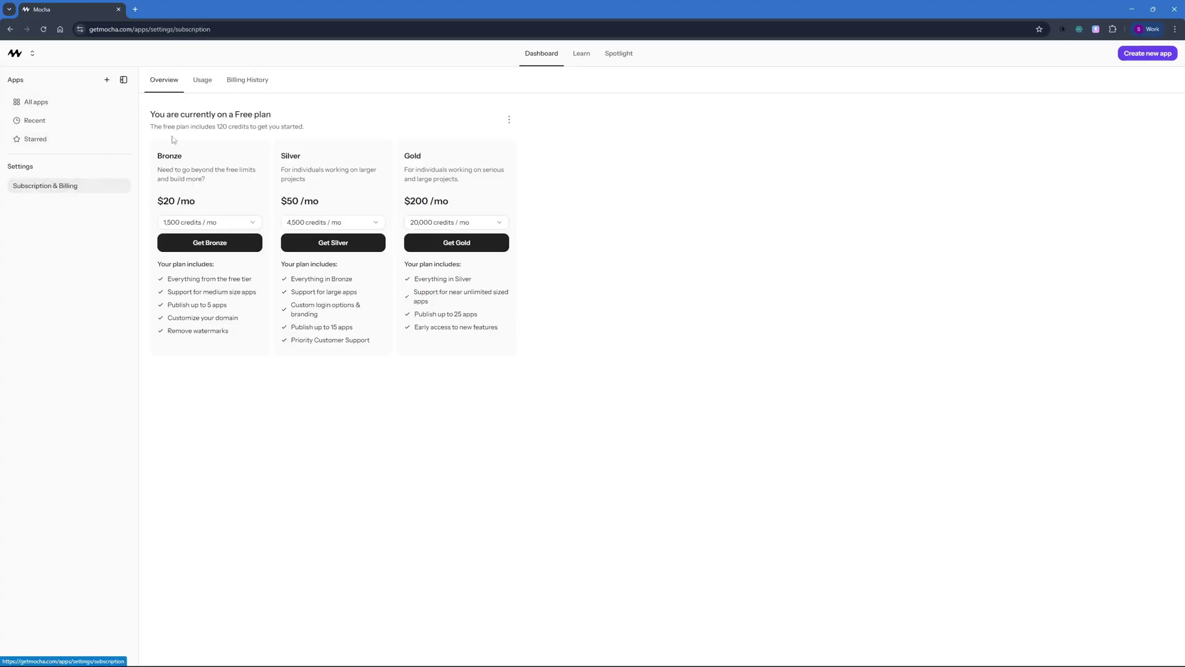
key(ctrl+plus)
key(ctrl+plus)
key(ctrl+plus)
key(ctrl+plus)
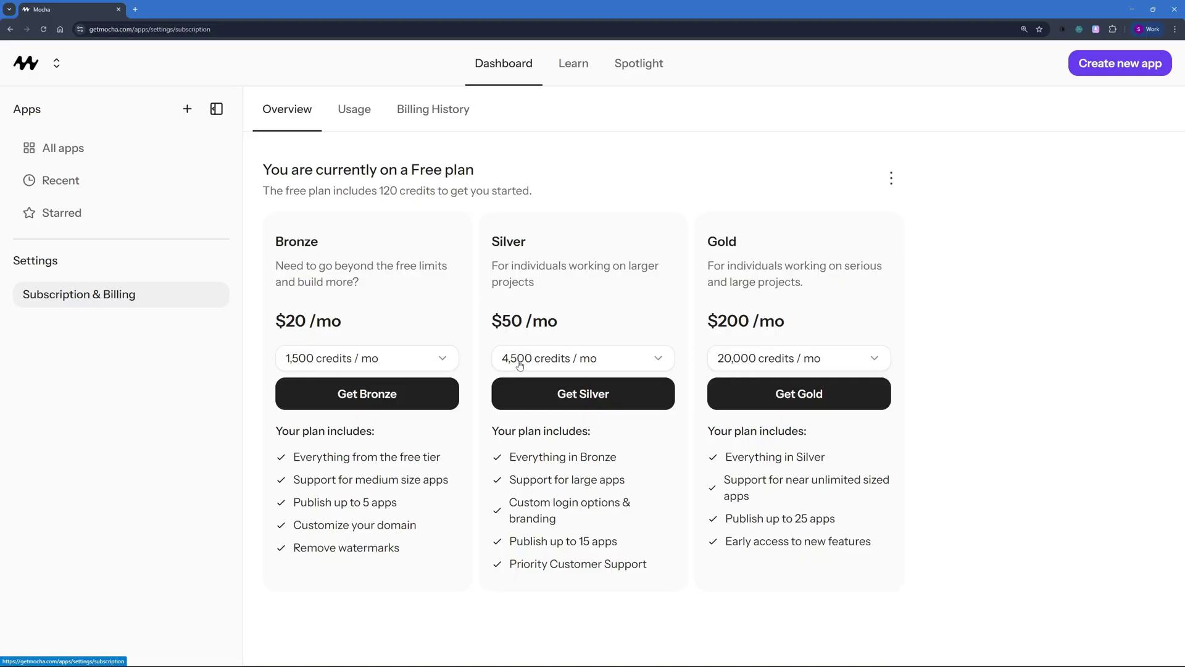
click(411, 363)
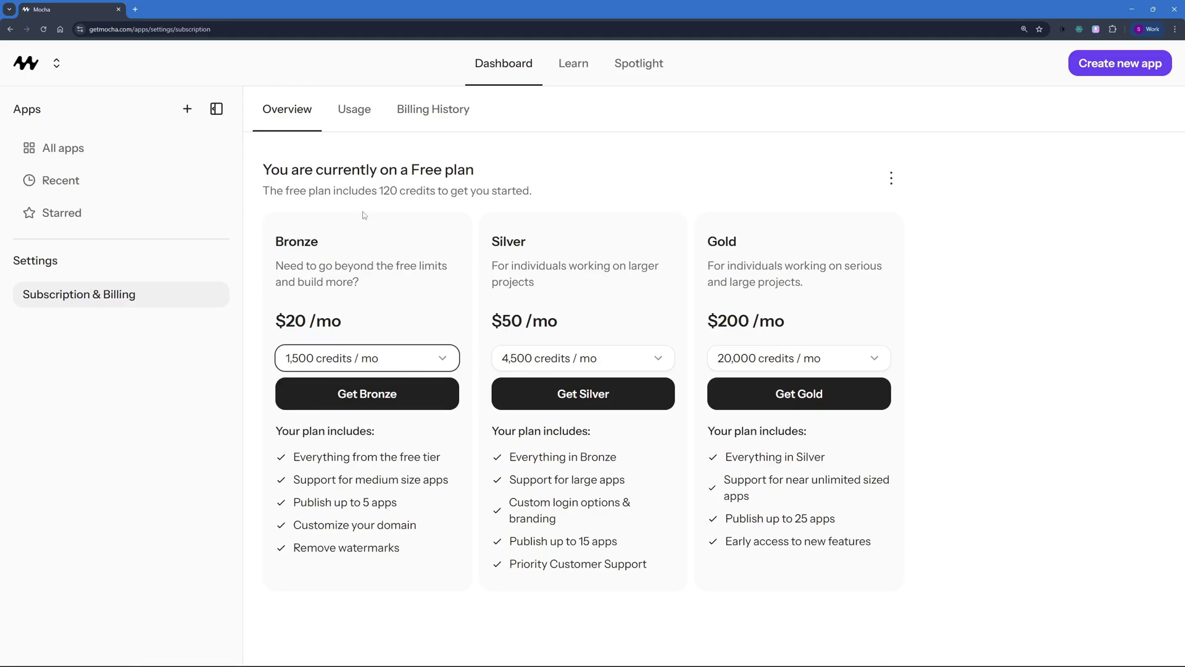
click(361, 117)
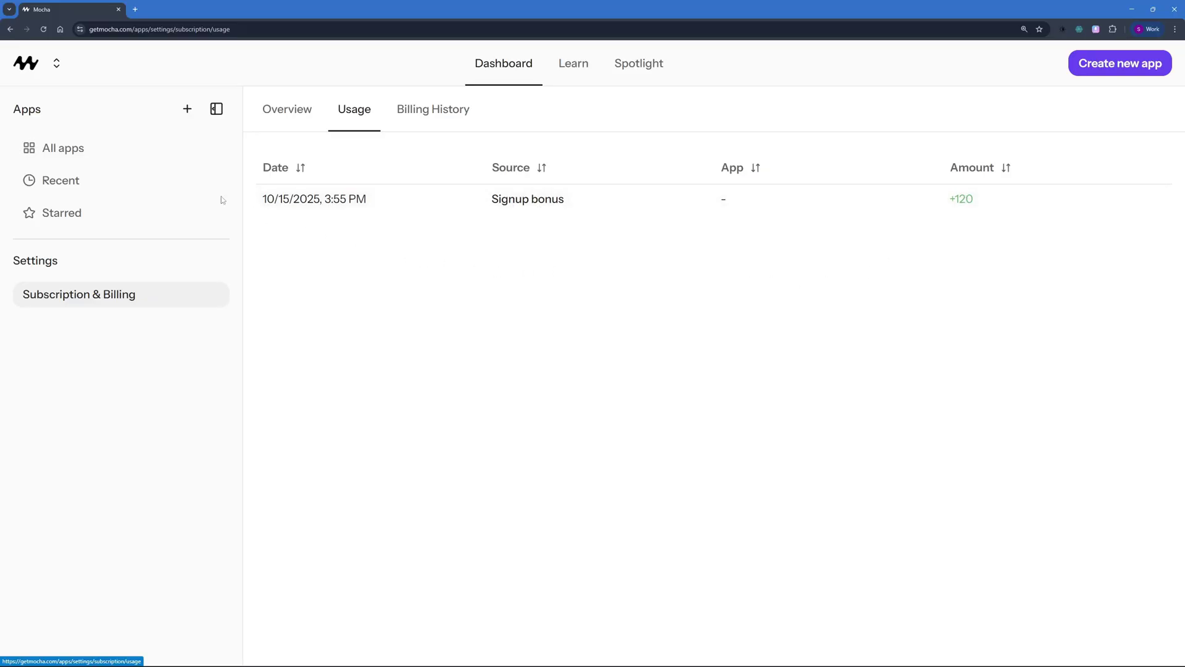
Step: Return to All apps at normal zoom and start creating a new app
click(113, 149)
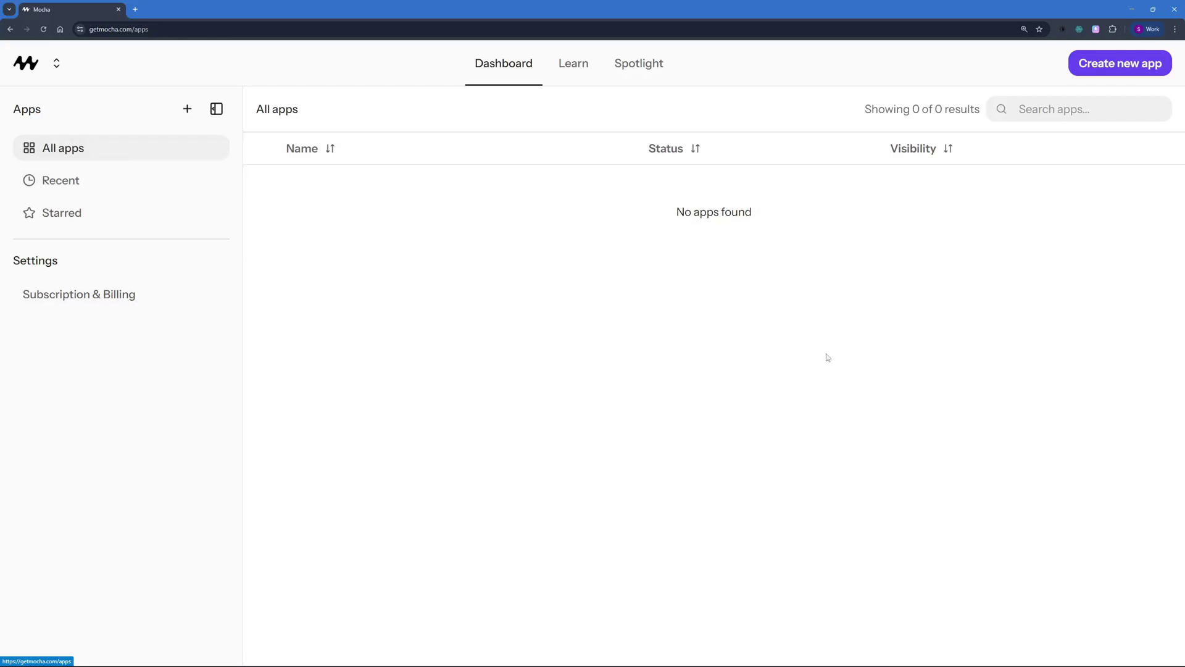
key(ctrl+minus)
key(ctrl+minus)
key(ctrl+minus)
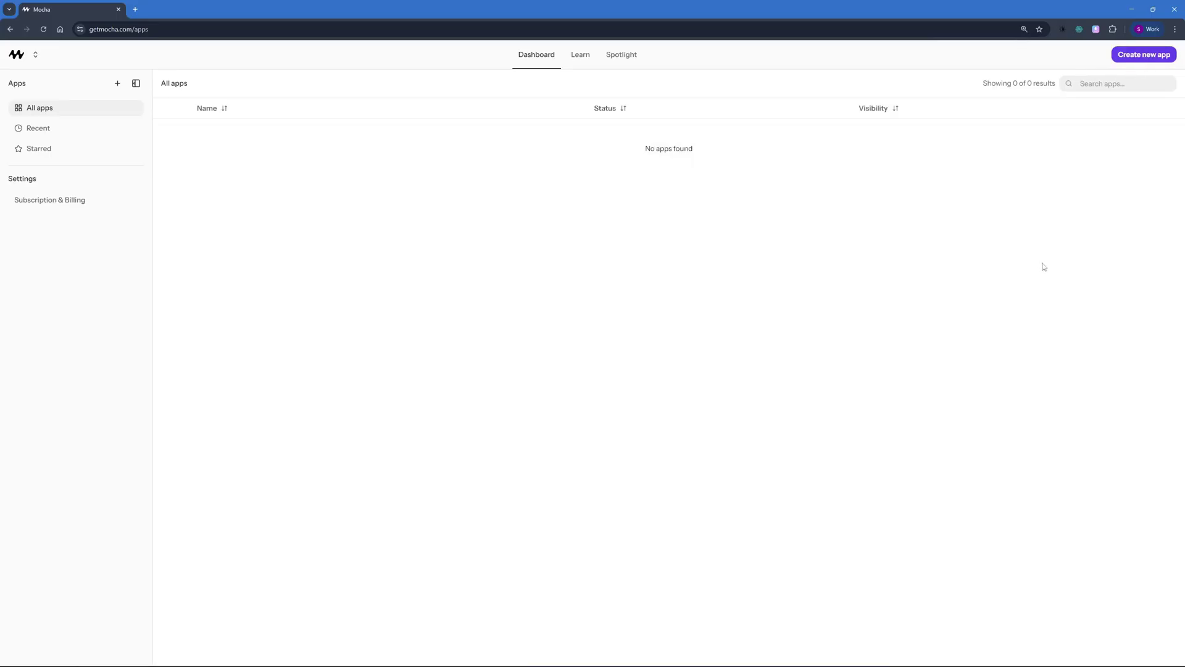
click(1141, 56)
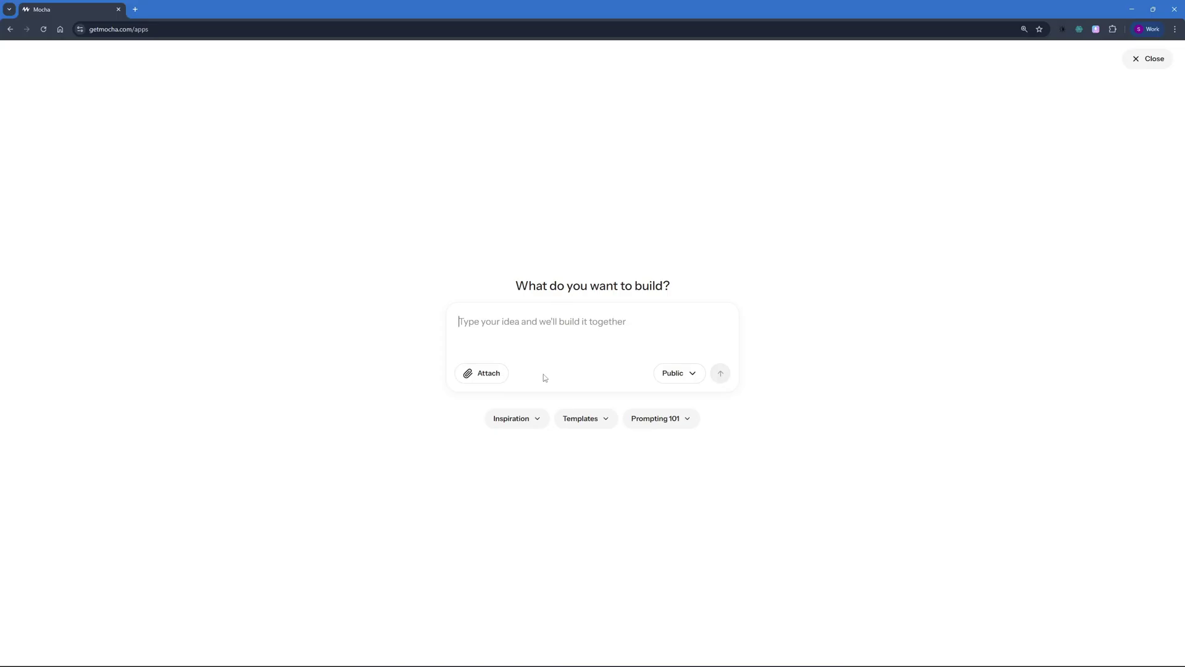
Step: Open the Inspiration dropdown and scroll through its app ideas
click(536, 420)
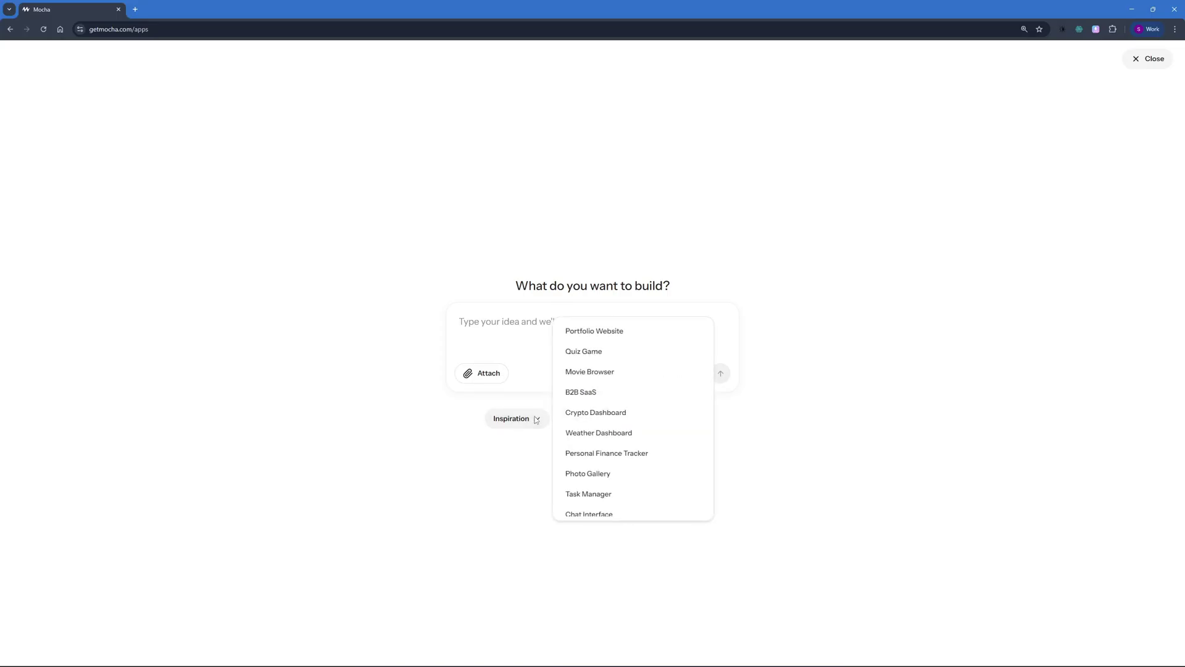
scroll(599, 395, down, 2)
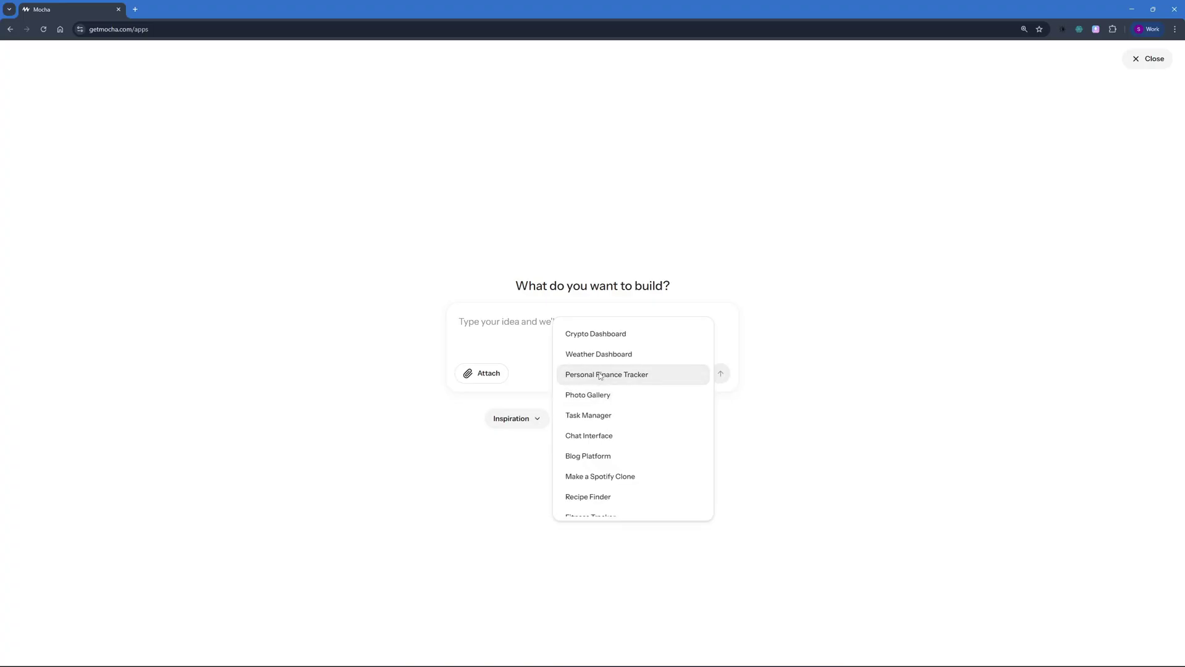
scroll(635, 397, down, 2)
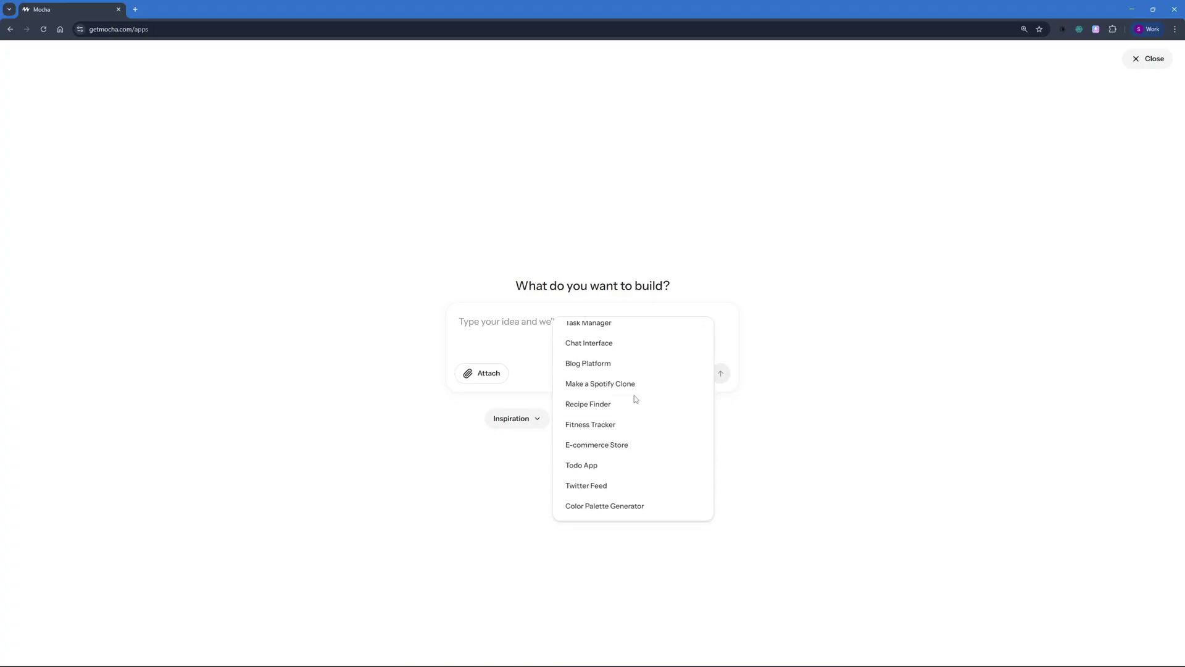
scroll(635, 399, up, 3)
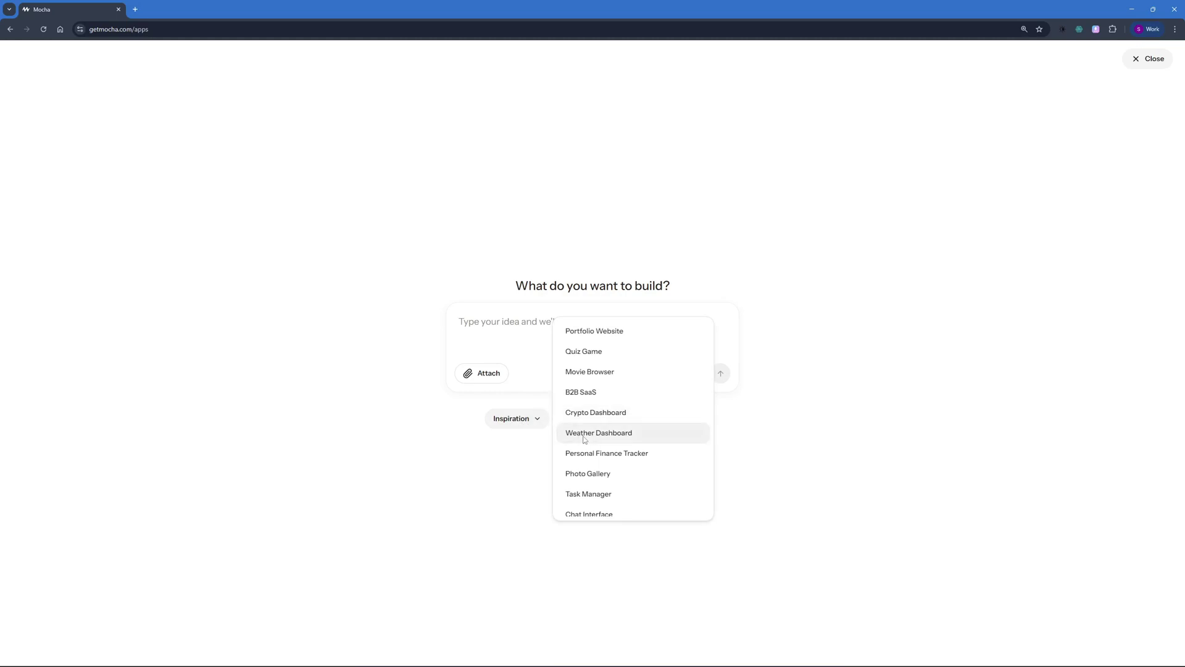
Step: Open the Templates dropdown and scroll through the ready-made app templates
click(531, 465)
click(576, 424)
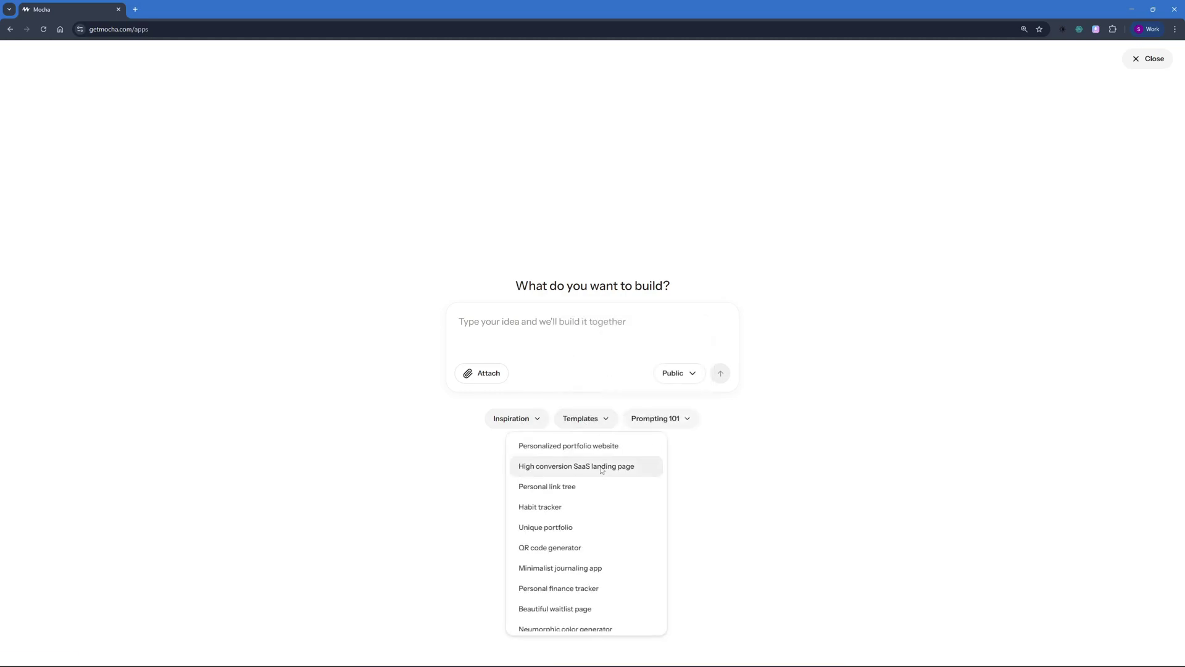
scroll(605, 517, down, 1)
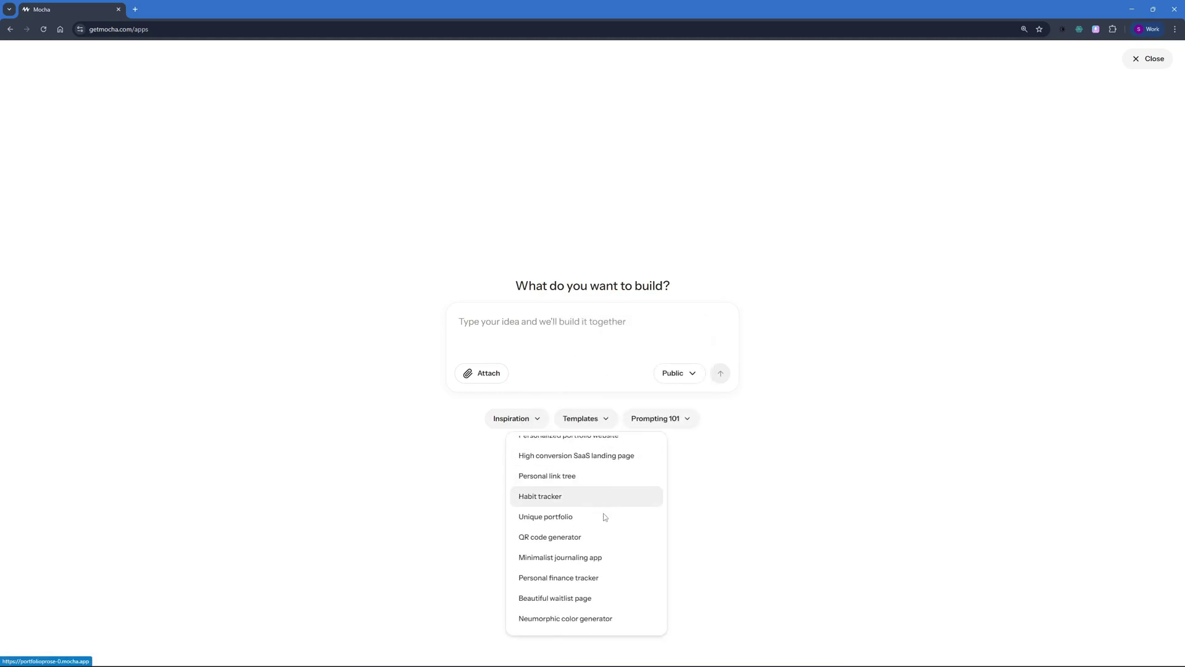
scroll(608, 518, down, 1)
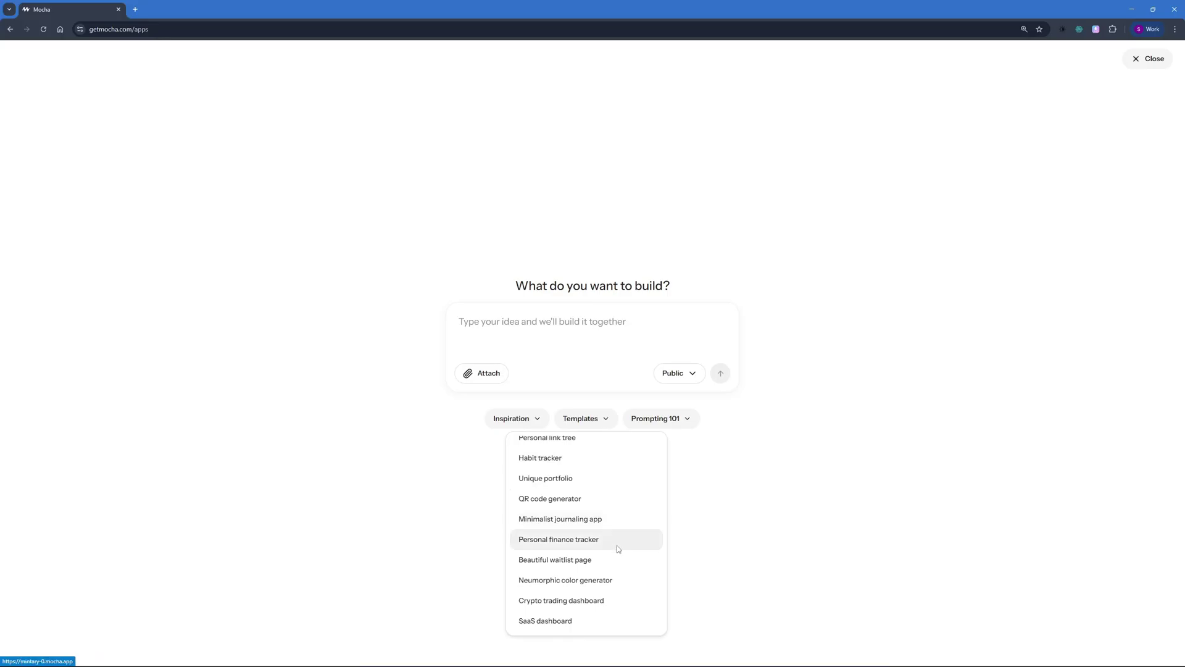
Step: Open the Prompting 101 tips list
click(710, 439)
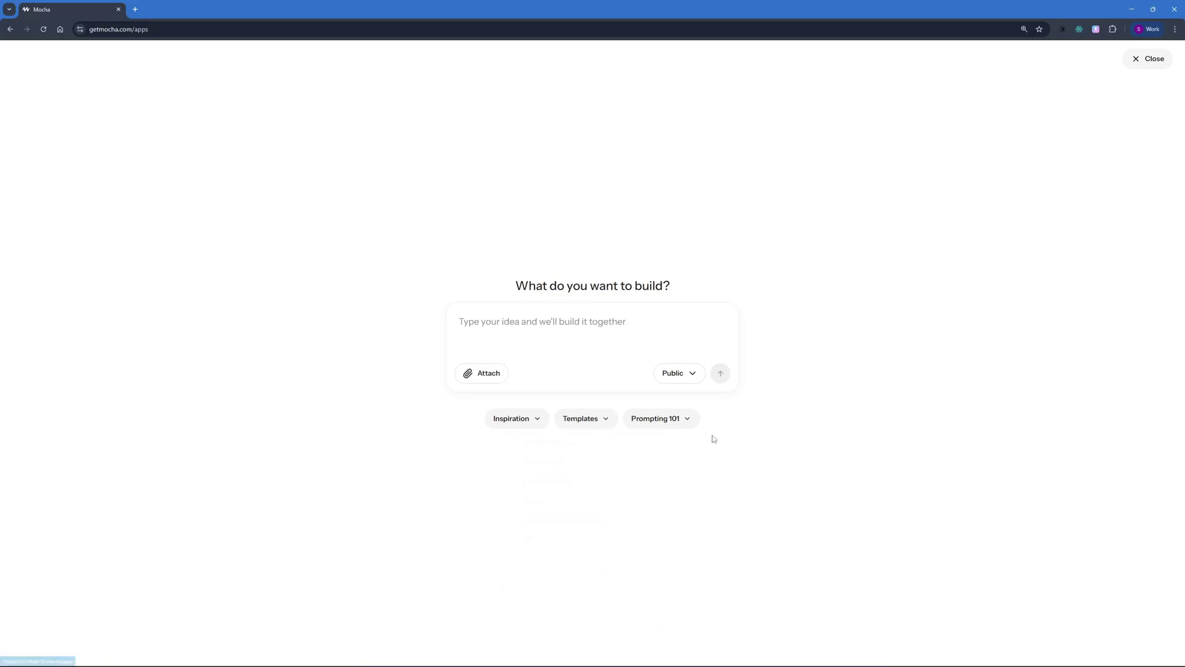
click(688, 424)
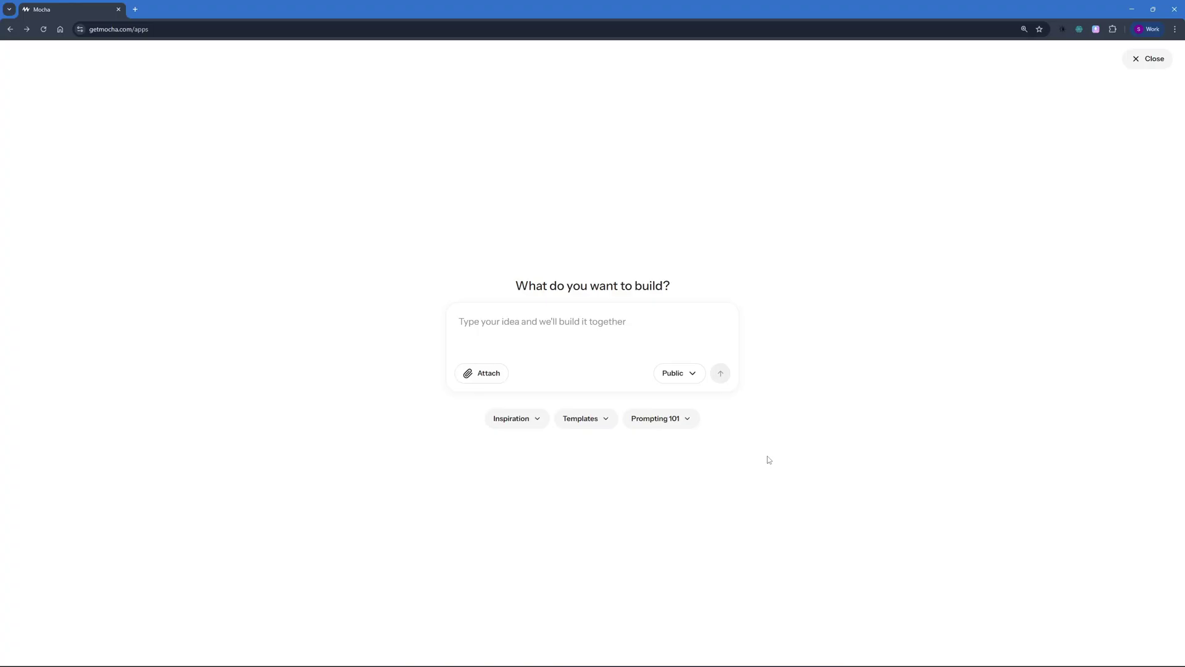
mouse_move(613, 429)
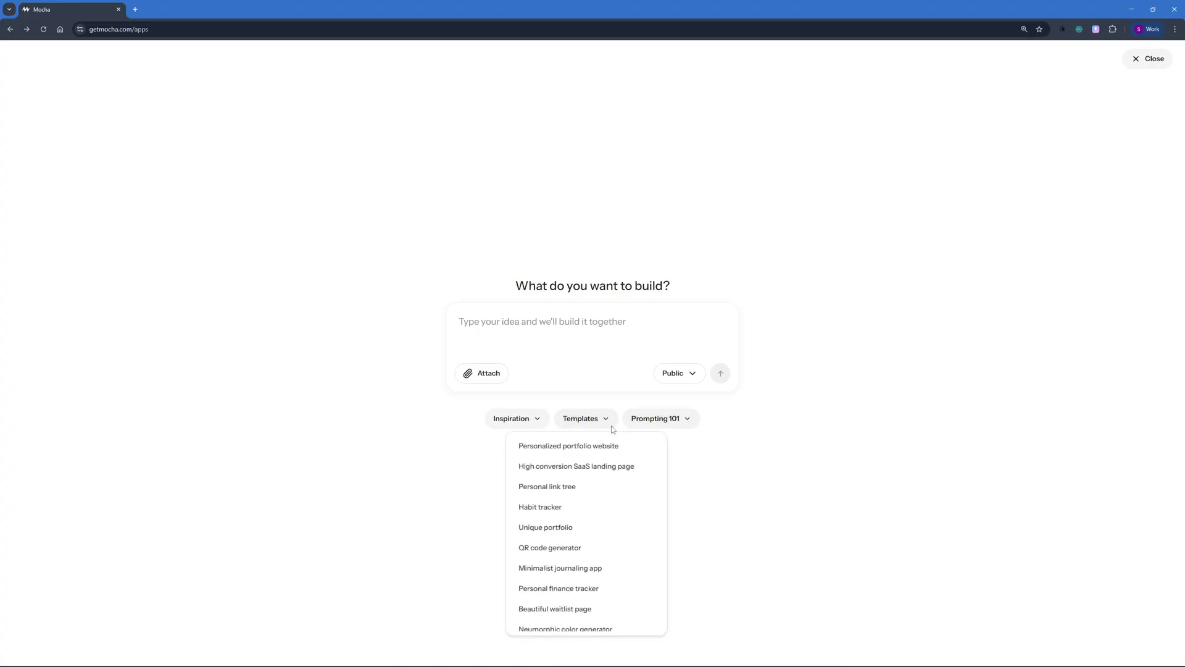
click(568, 530)
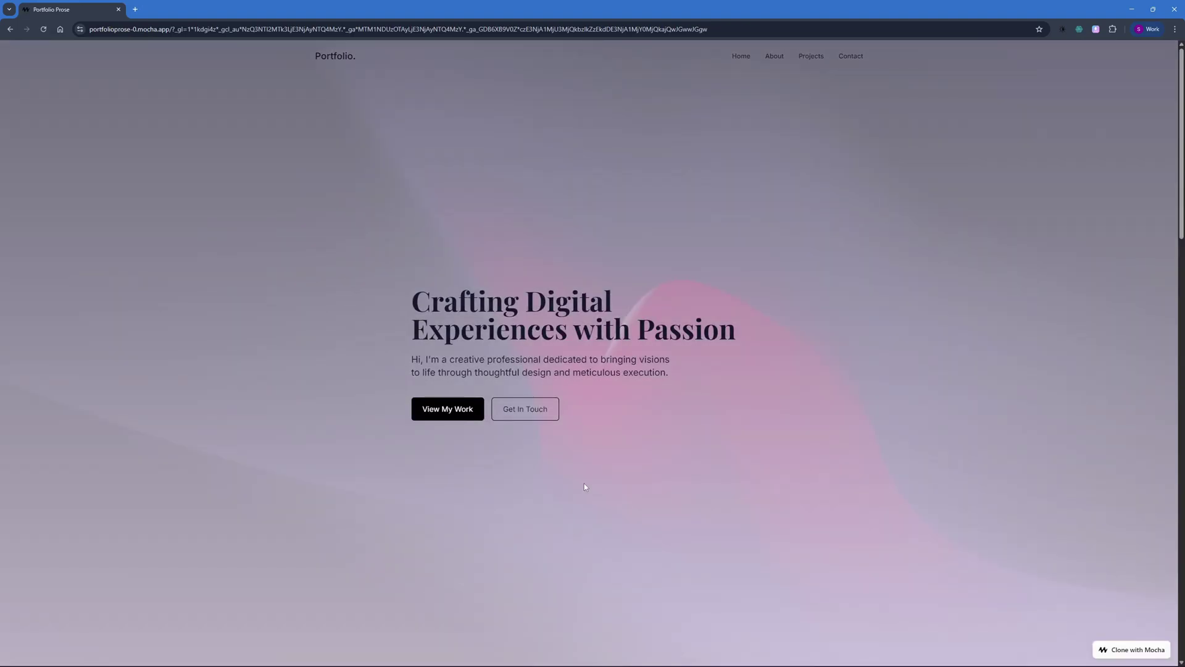
scroll(614, 417, down, 8)
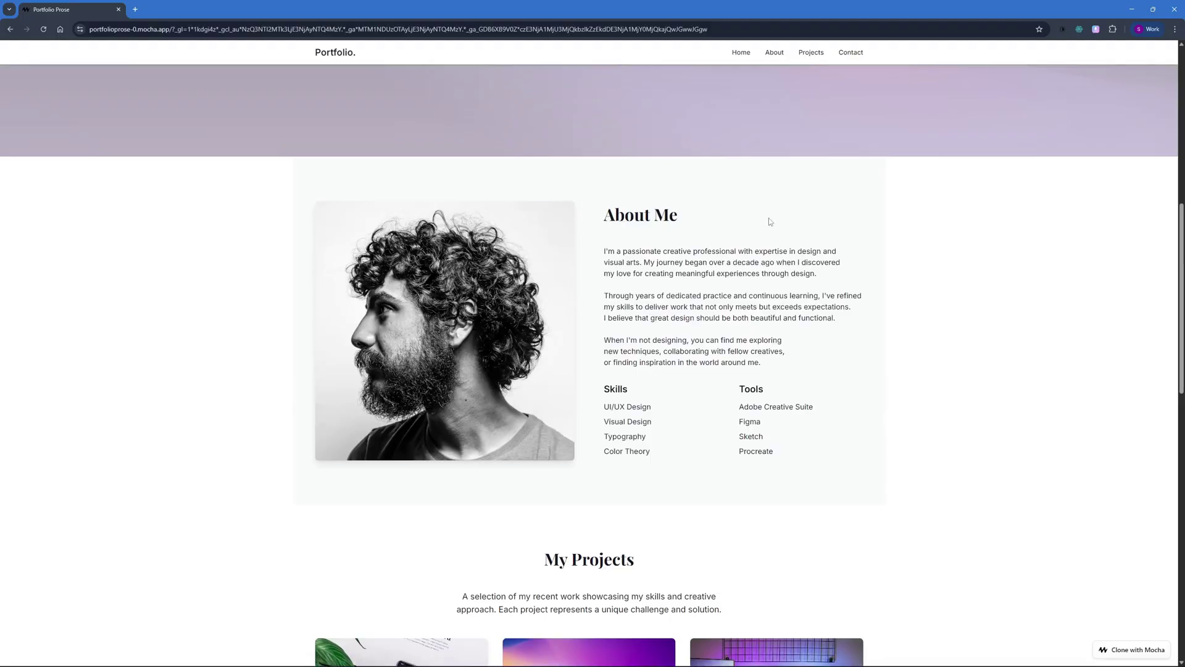
scroll(680, 428, down, 6)
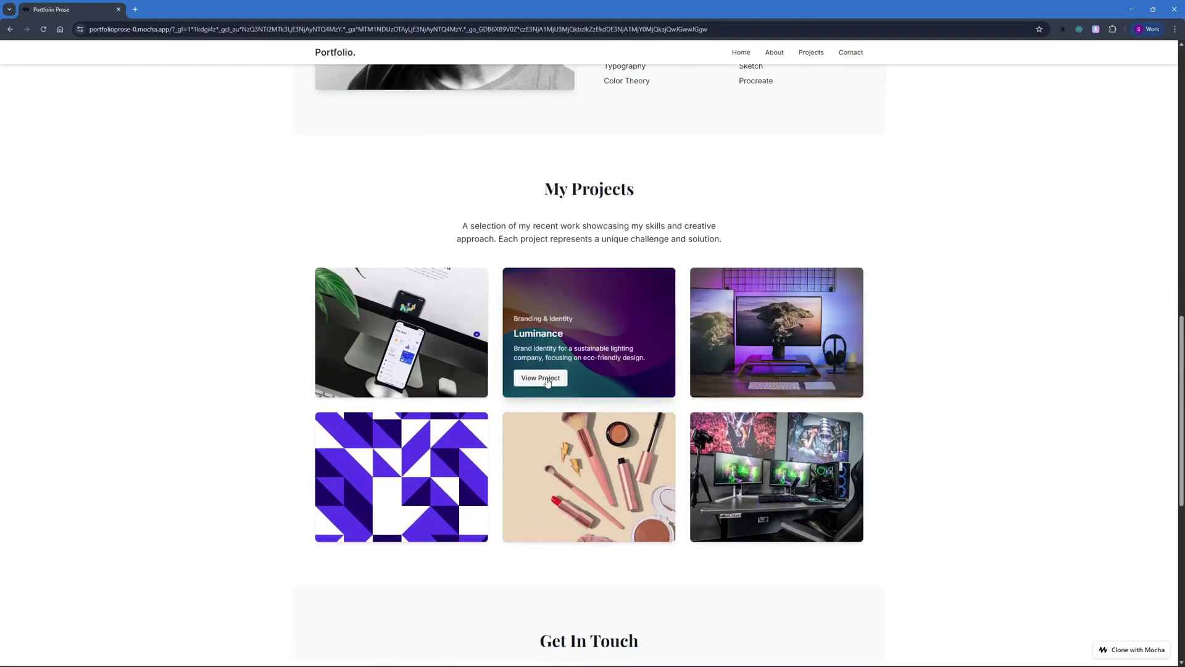
scroll(471, 471, down, 8)
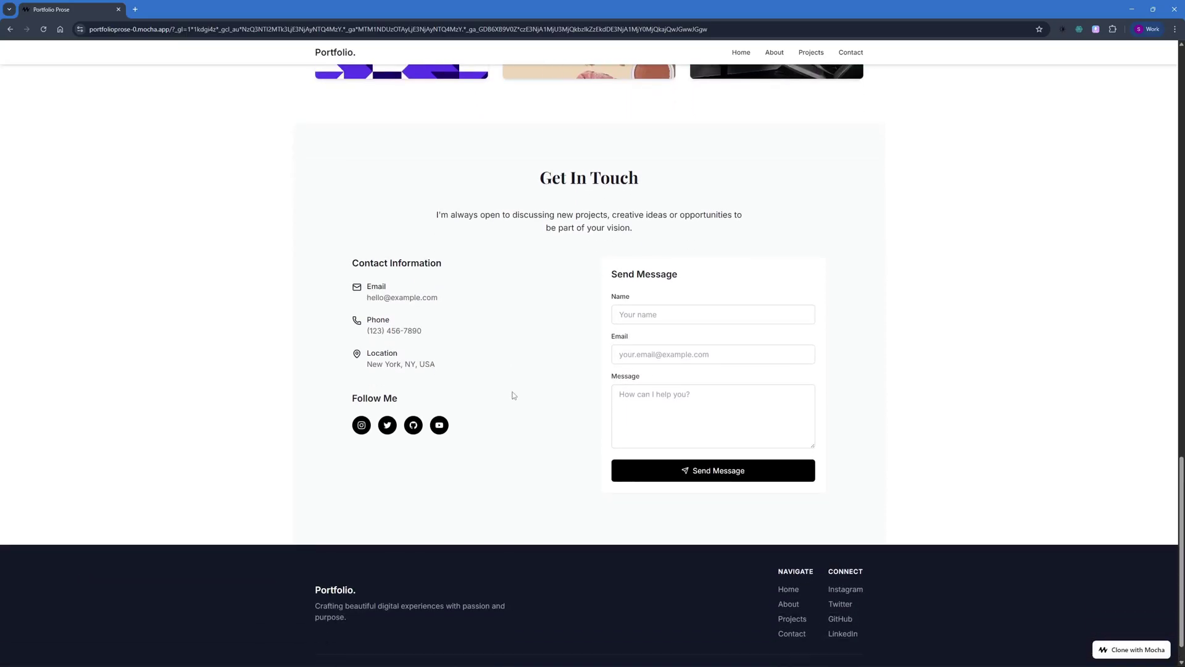
scroll(513, 394, up, 15)
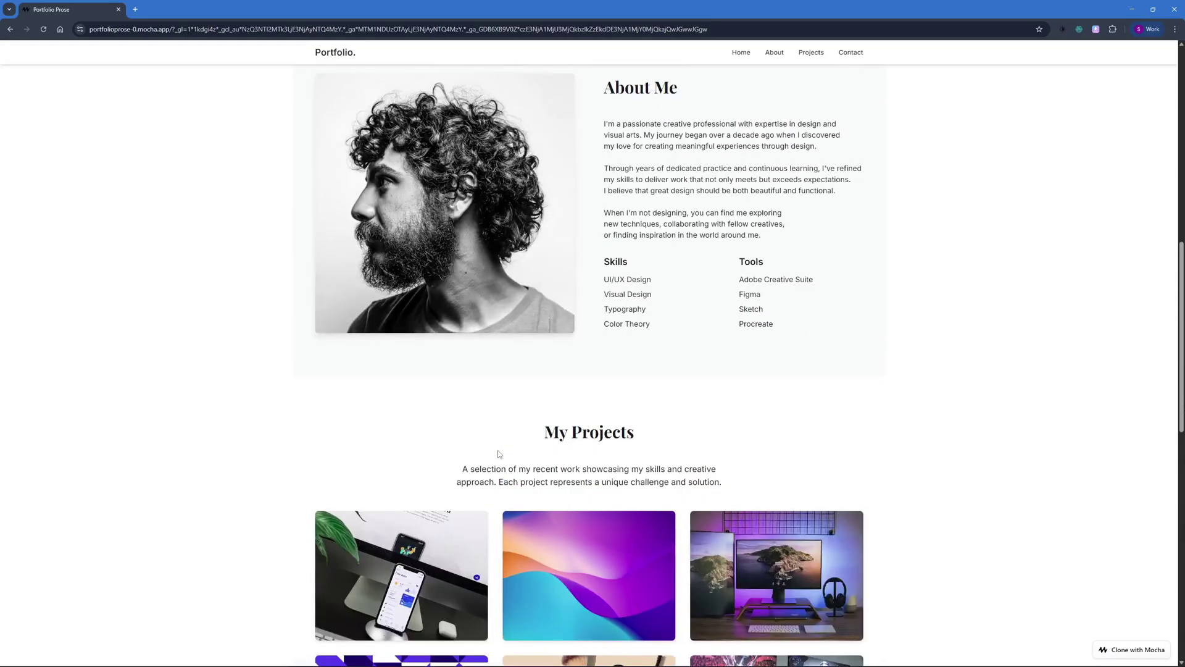
scroll(499, 454, up, 1)
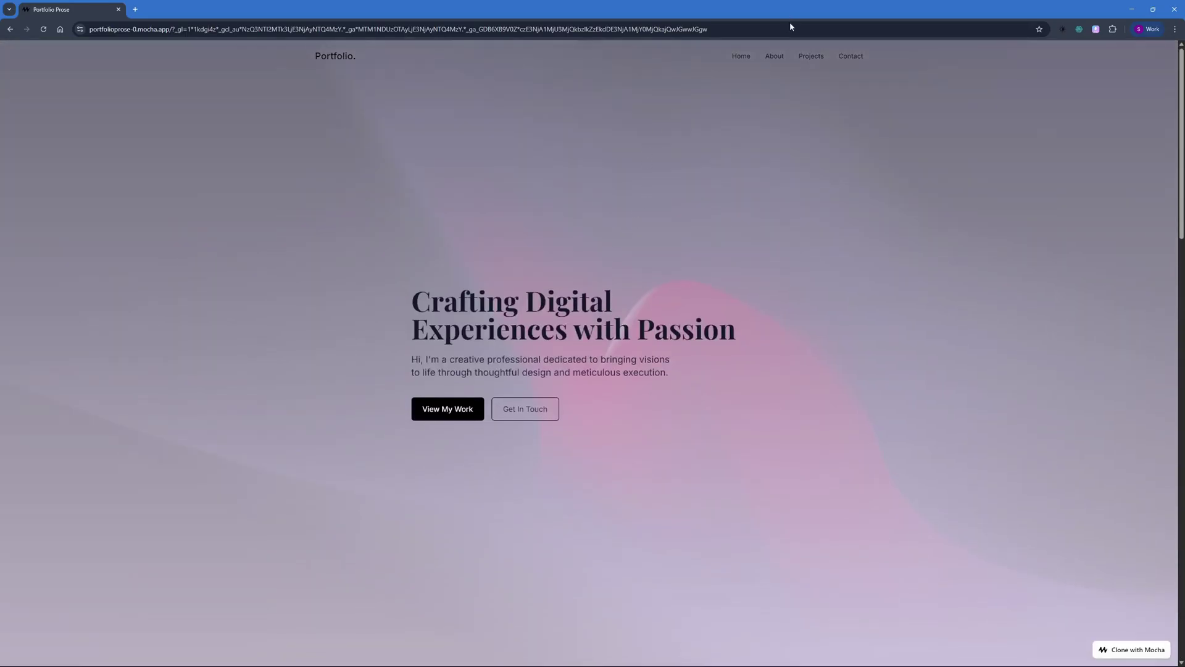
click(774, 55)
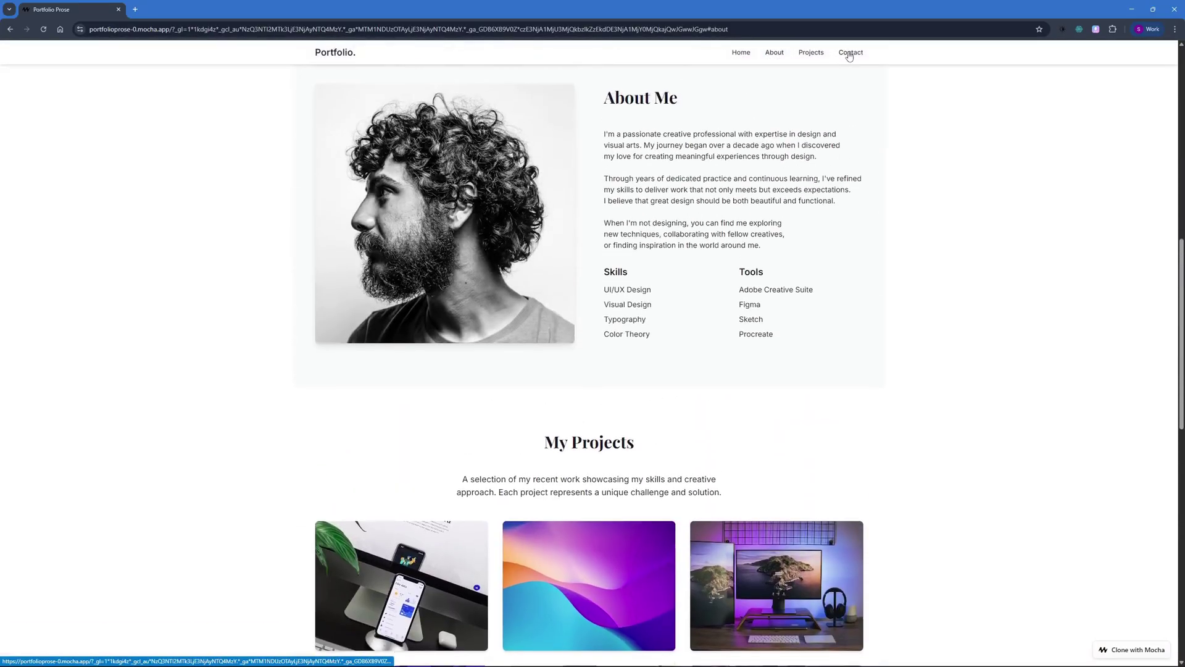
click(849, 55)
click(339, 57)
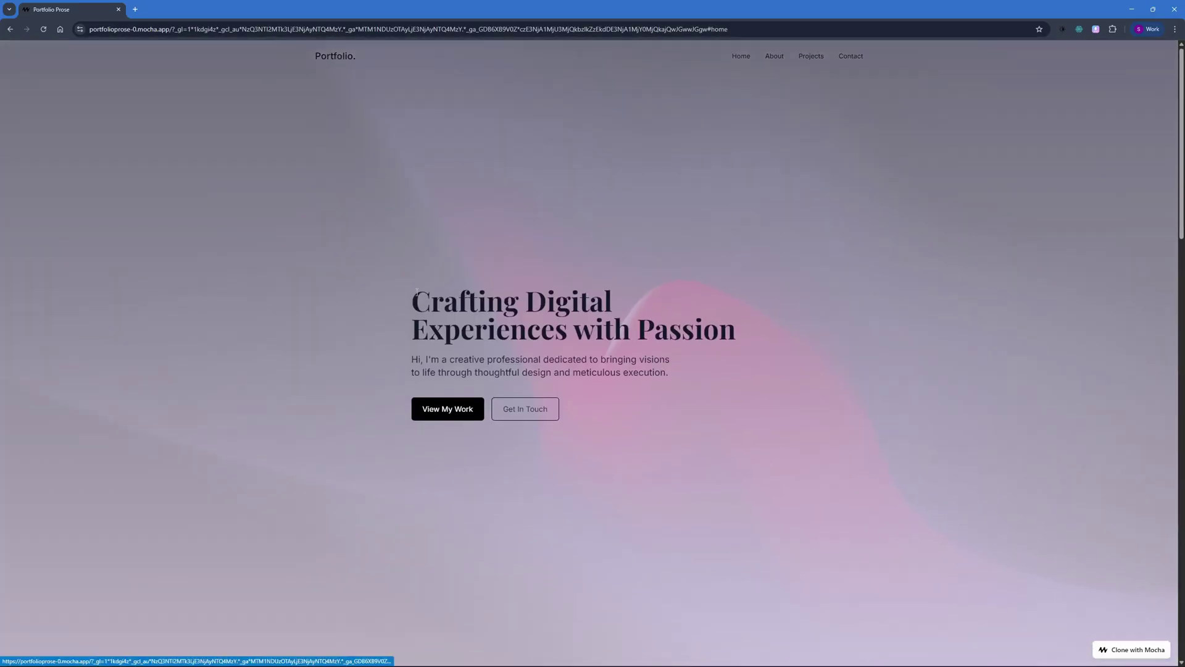
click(497, 422)
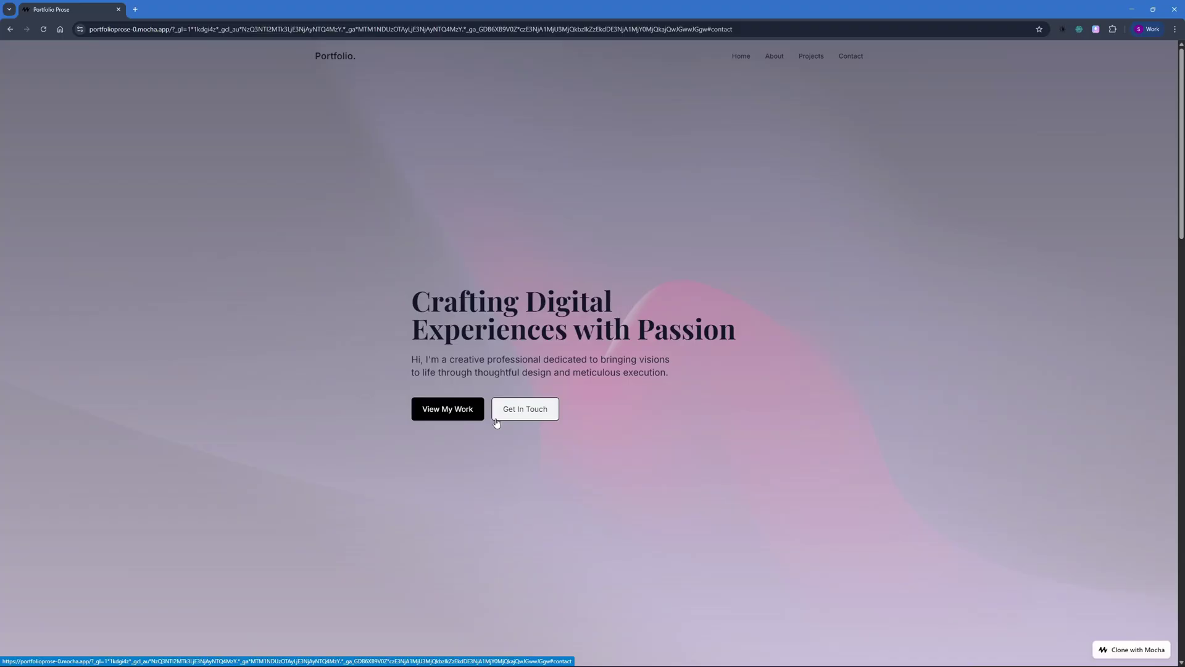
click(497, 422)
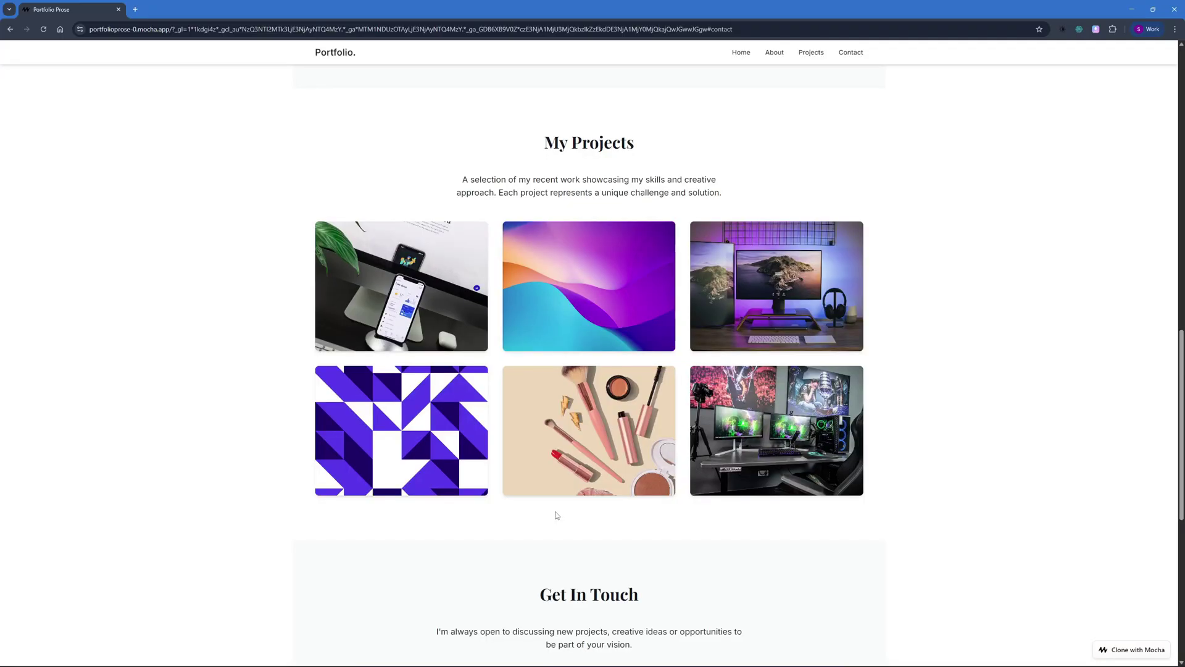
mouse_move(543, 488)
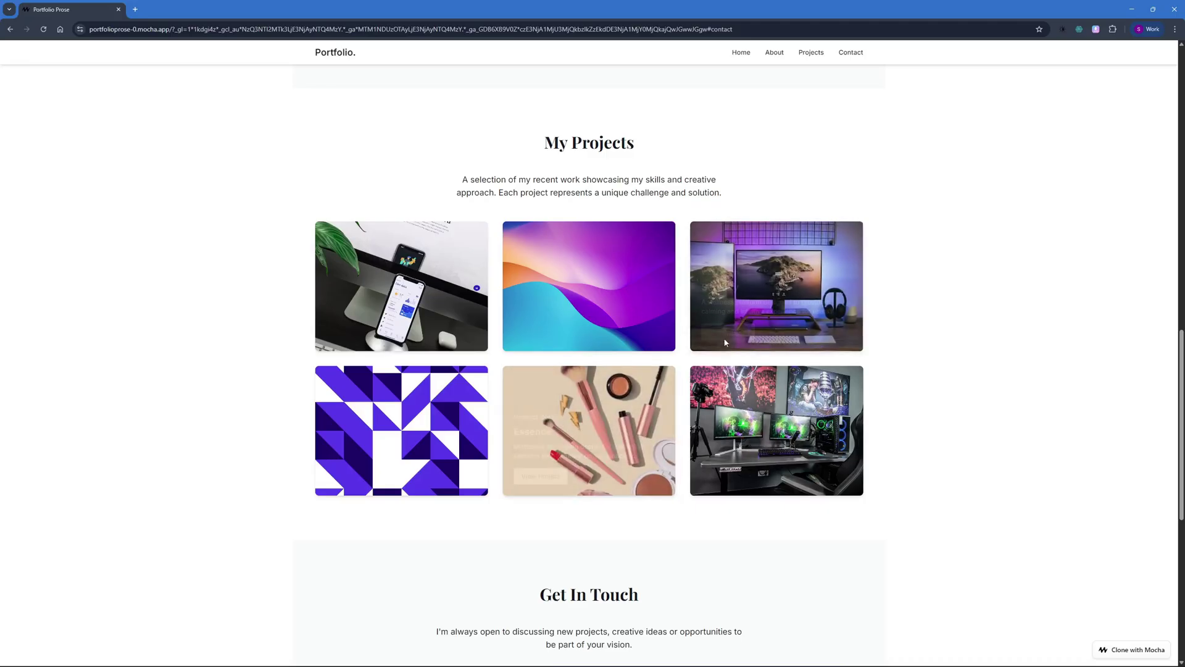
mouse_move(564, 349)
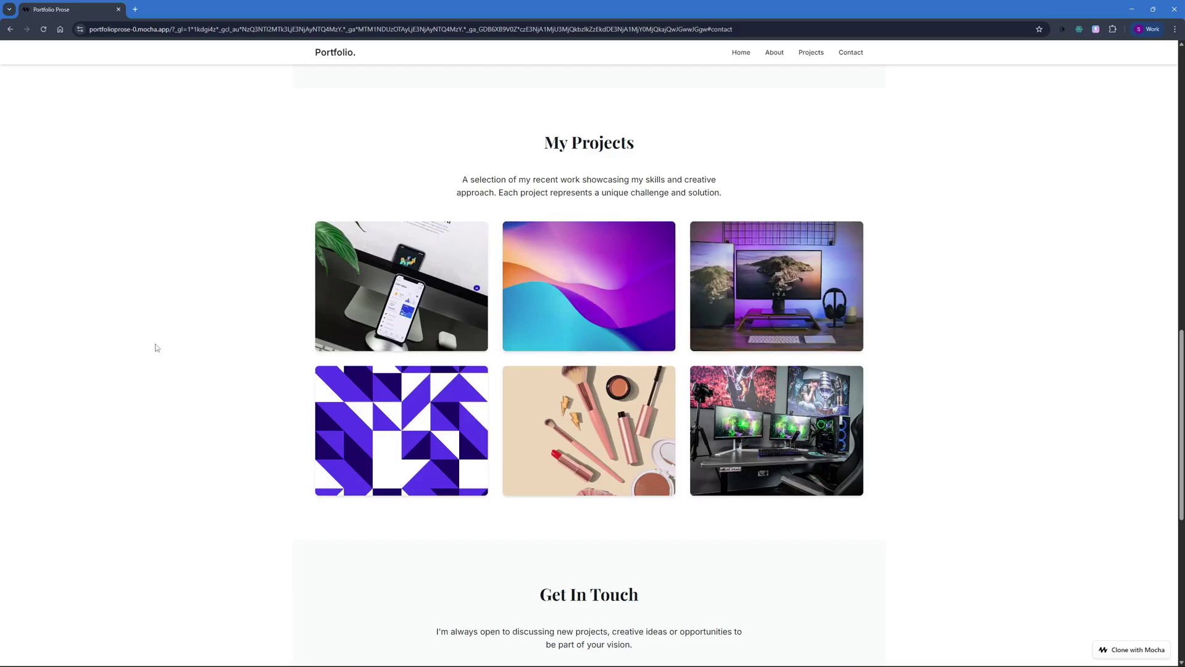
Step: Go back to the Mocha apps page with the browser Back button
click(14, 30)
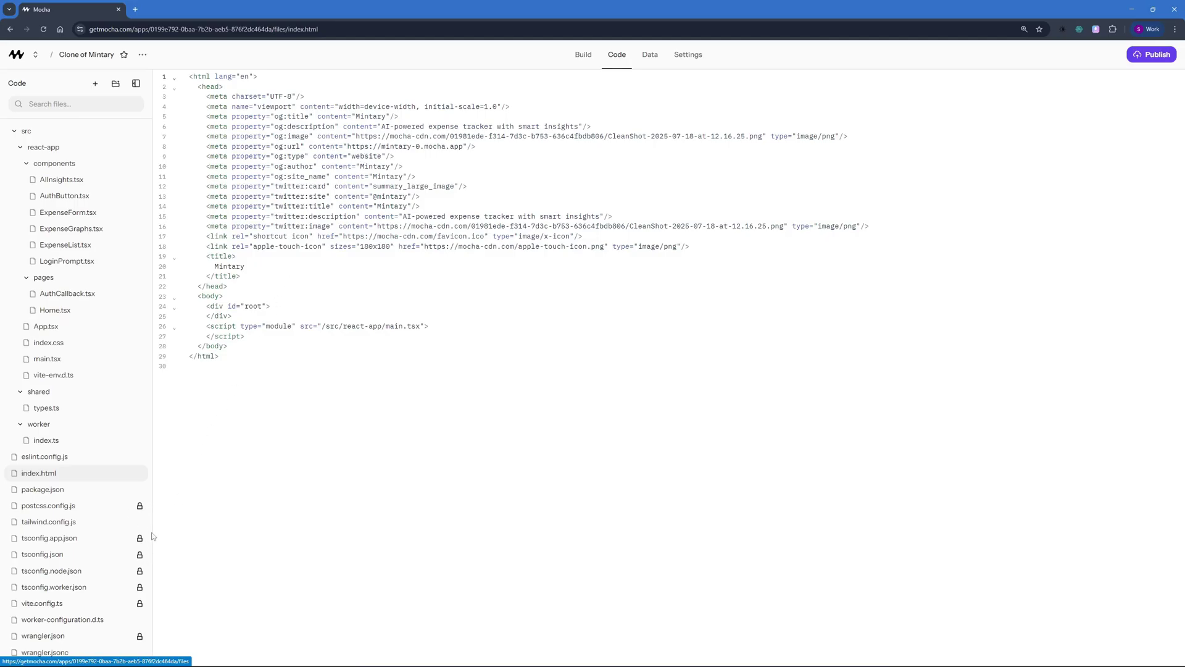
Step: Inspect the empty expenses and users (Mocha) tables under Data, then open the project Settings
click(651, 62)
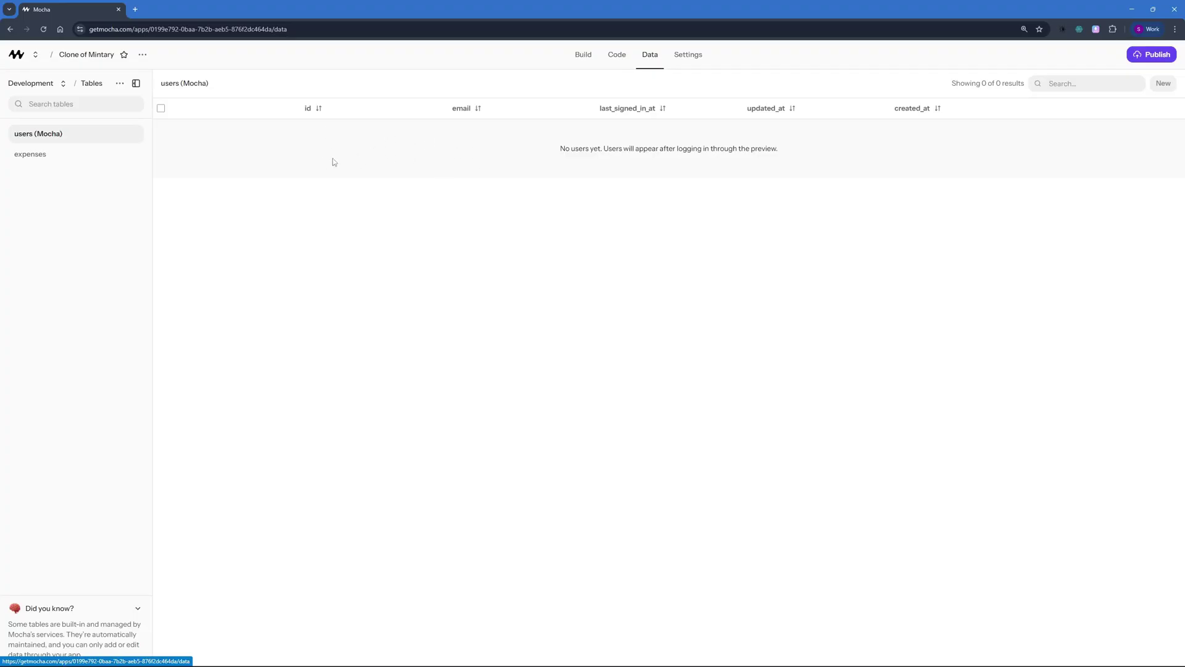
click(43, 153)
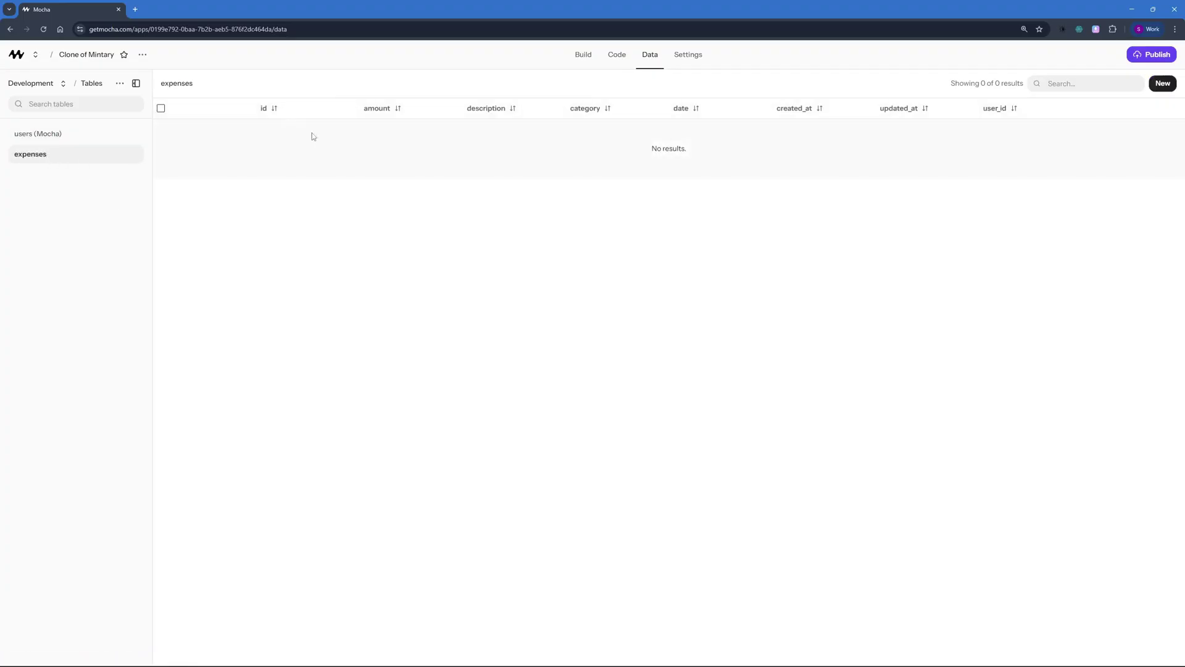
click(62, 133)
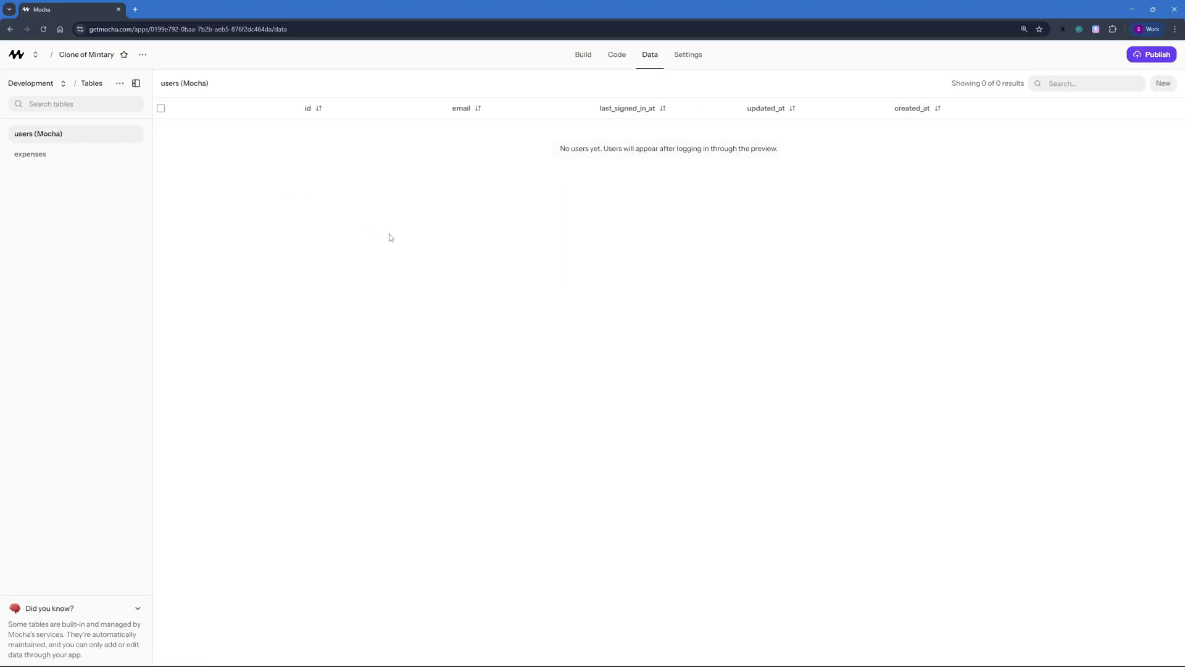
click(688, 55)
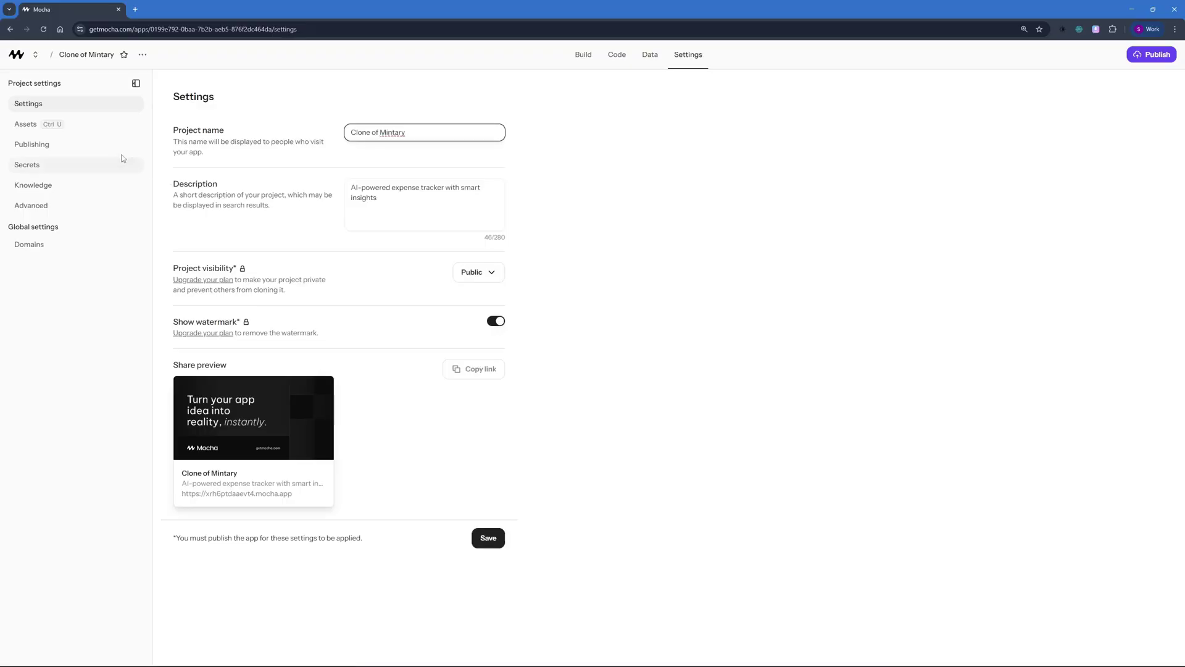
Step: Step through the Assets, Secrets and Knowledge settings pages, ending on Domains
click(82, 133)
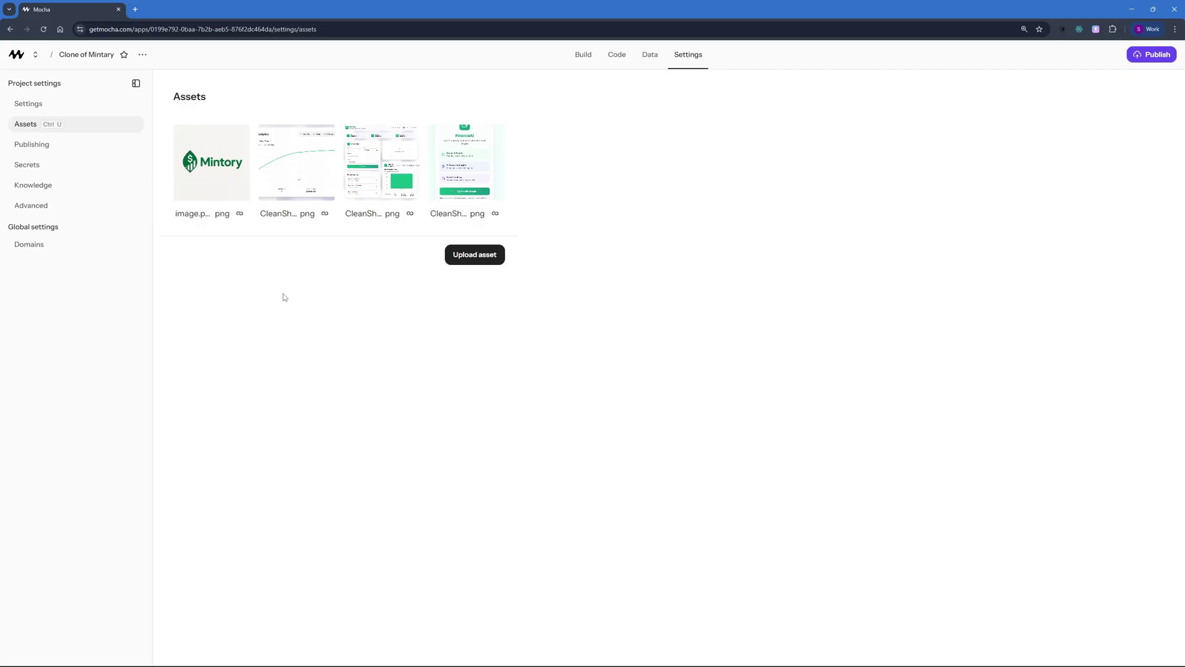
click(65, 165)
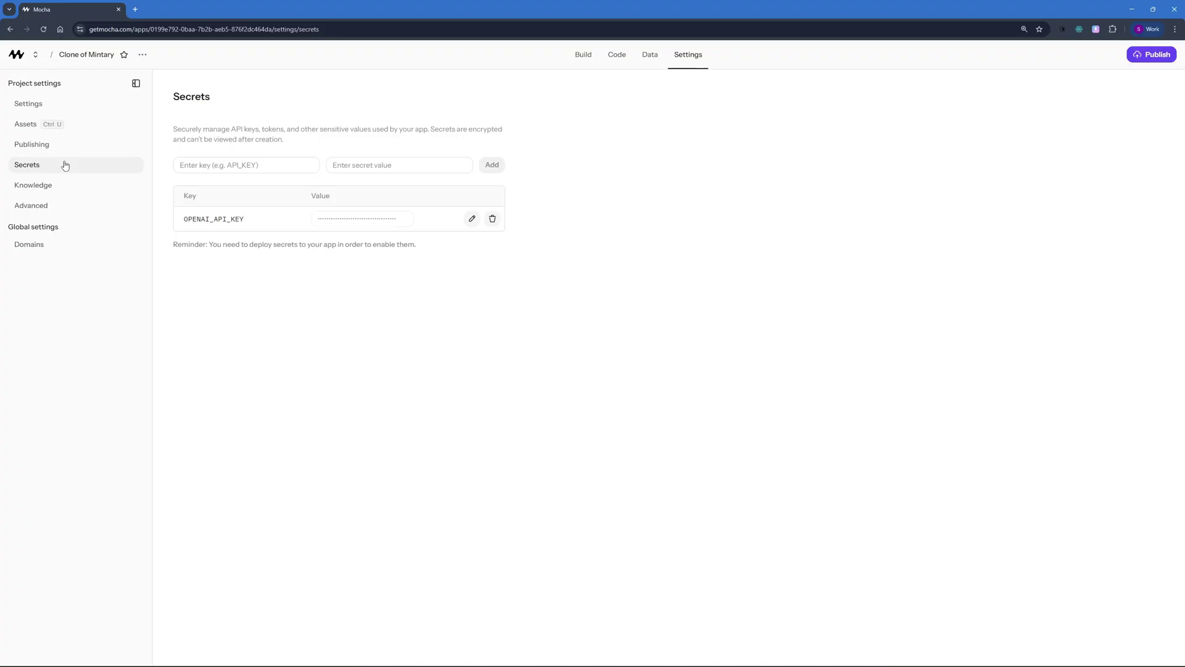
click(45, 190)
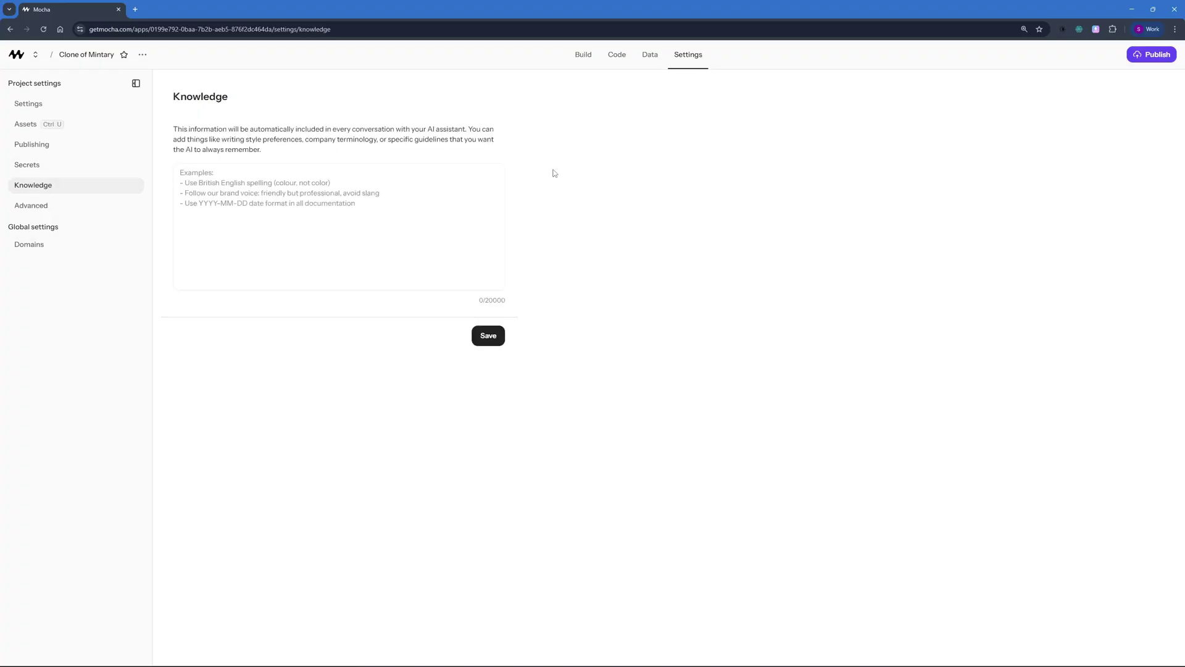
click(29, 244)
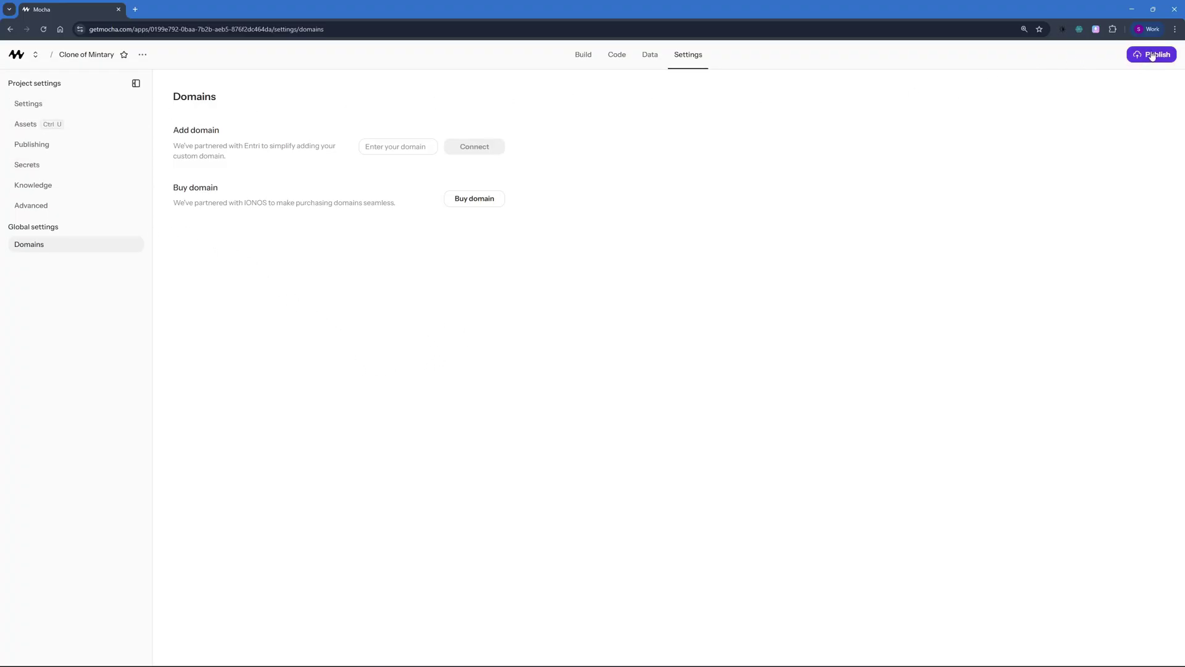
Step: Return to the Build preview, highlight the AI Insights and Money-Saving Tips headings, then select Amount
click(586, 54)
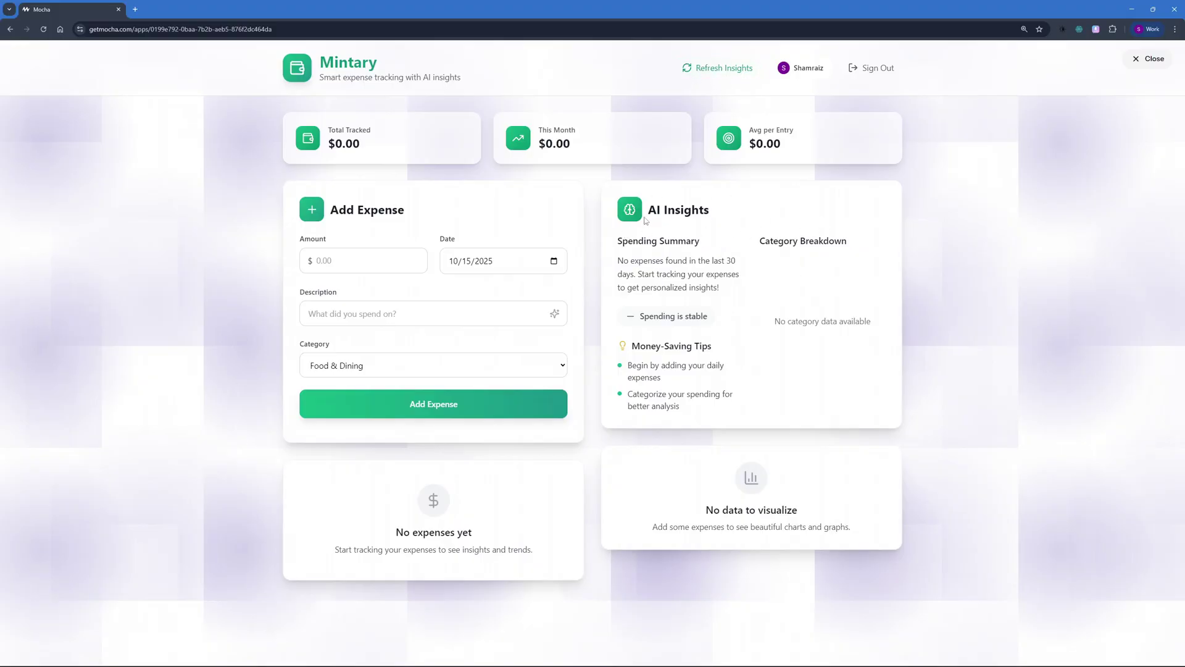
drag(650, 209, 728, 216)
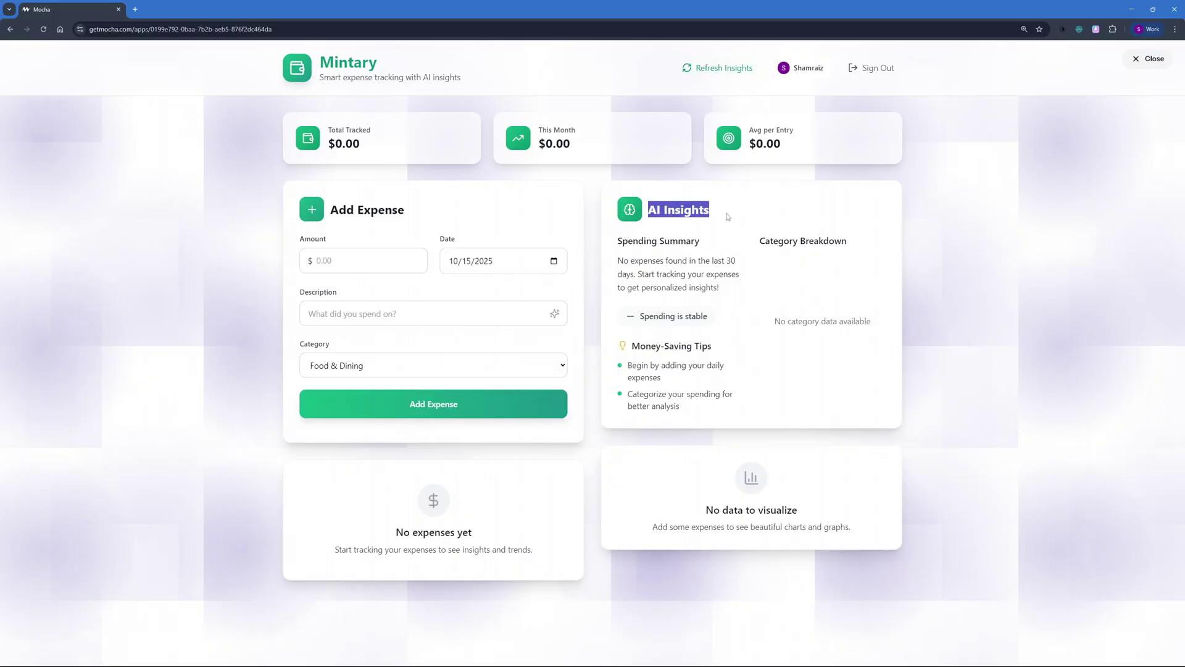
click(704, 244)
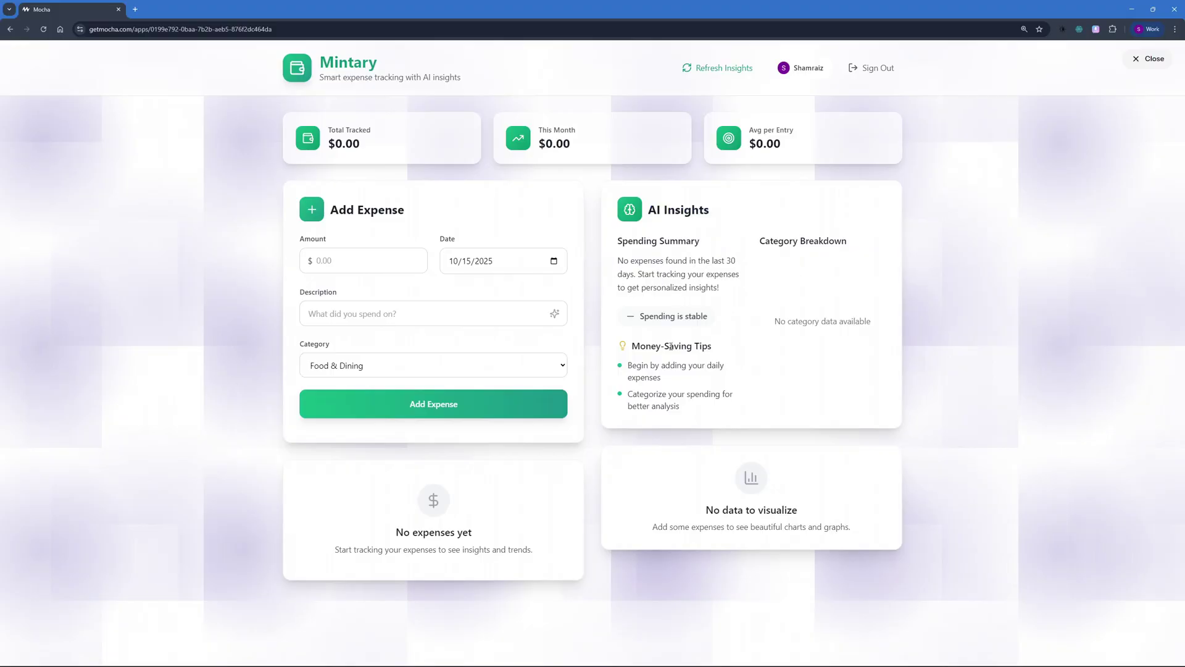
triple_click(651, 347)
click(727, 363)
click(370, 267)
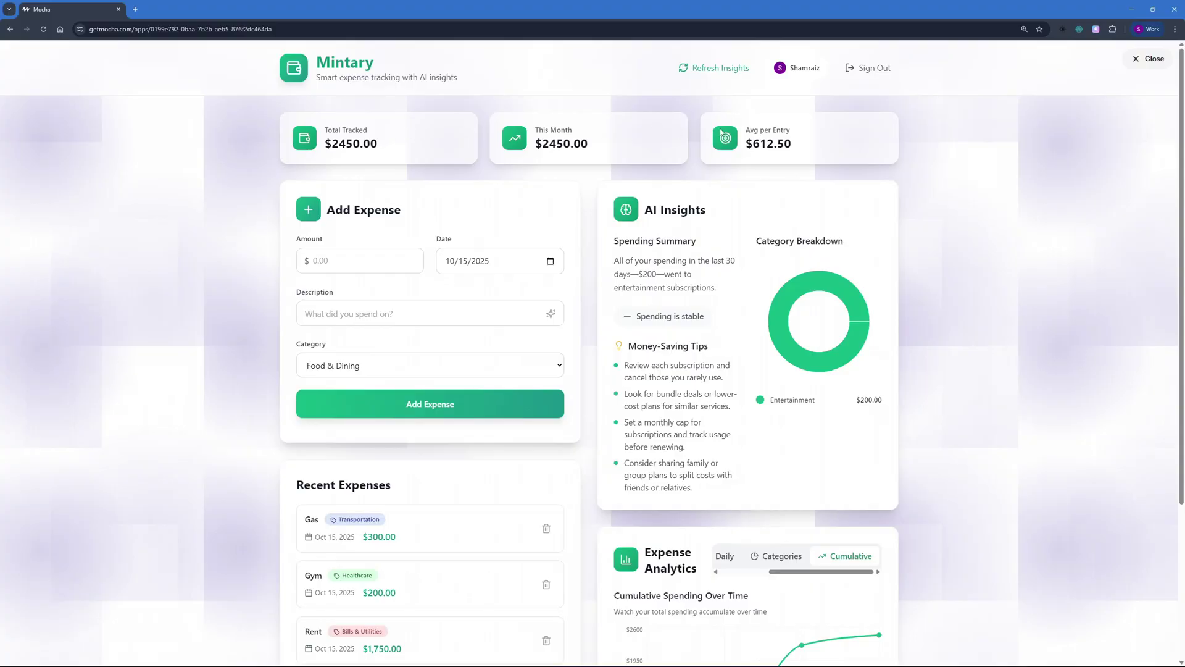
scroll(396, 457, down, 3)
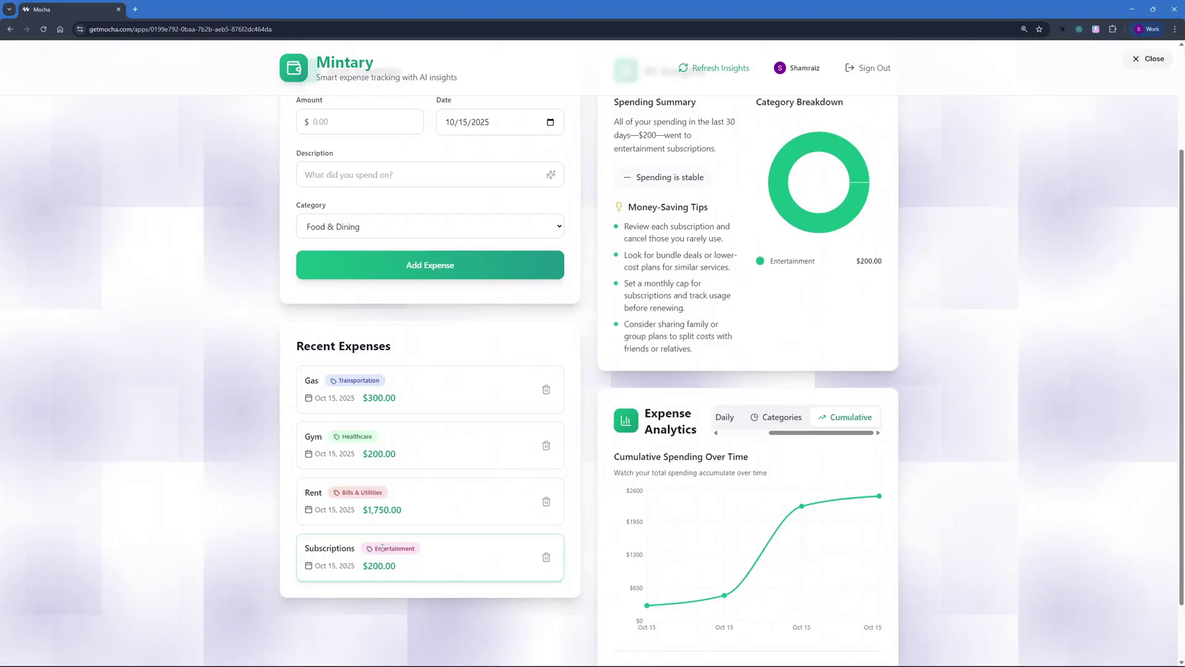
scroll(339, 516, down, 1)
mouse_move(670, 454)
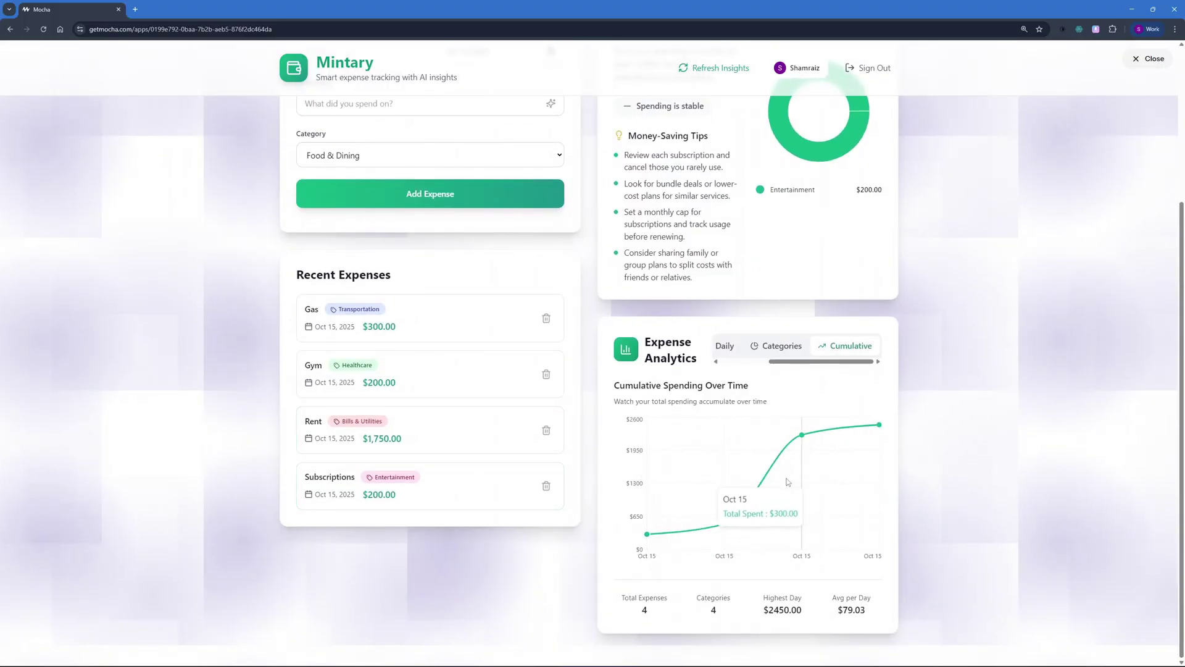
drag(803, 361, 754, 361)
click(743, 348)
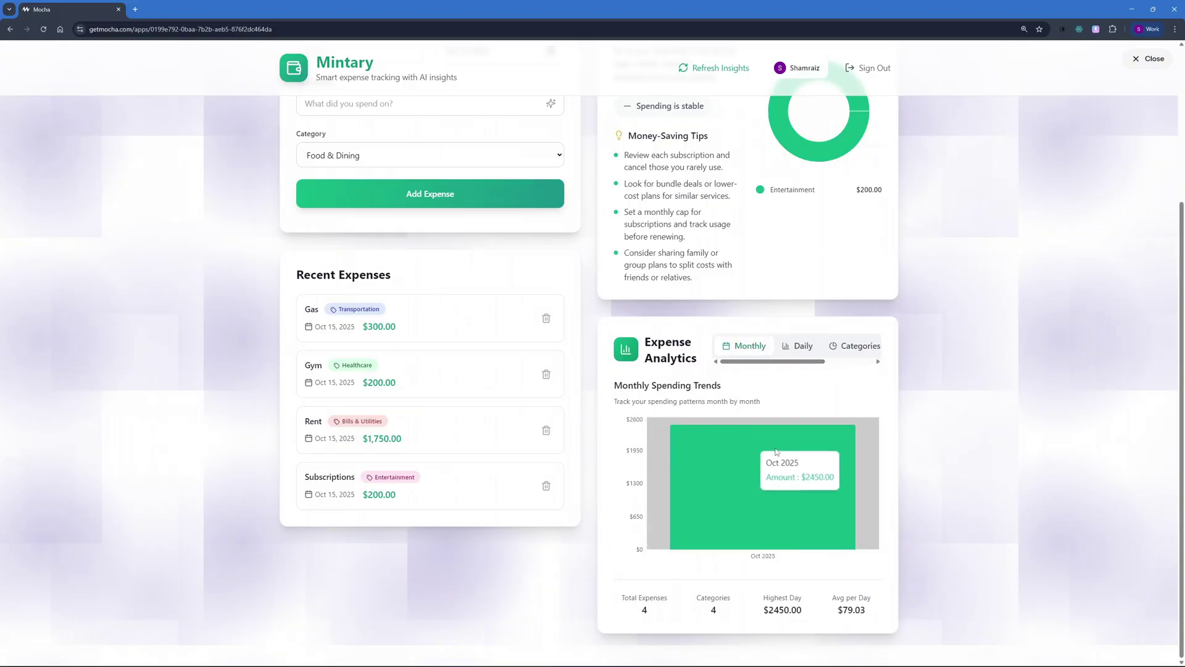
scroll(450, 354, up, 3)
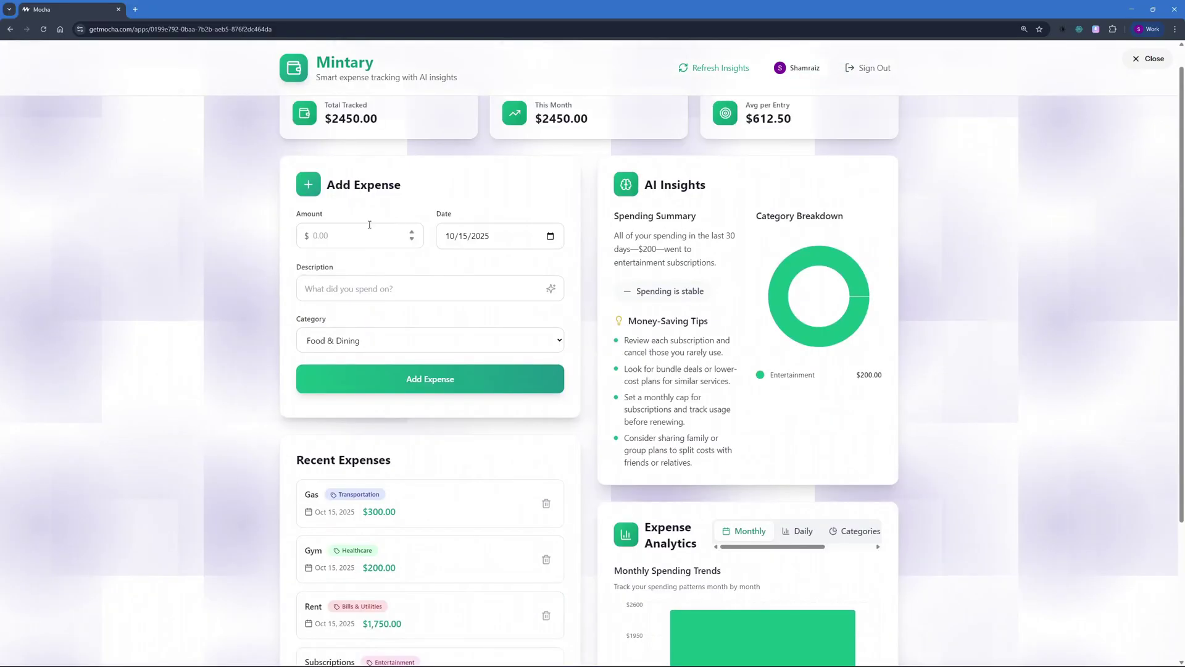
scroll(441, 333, down, 2)
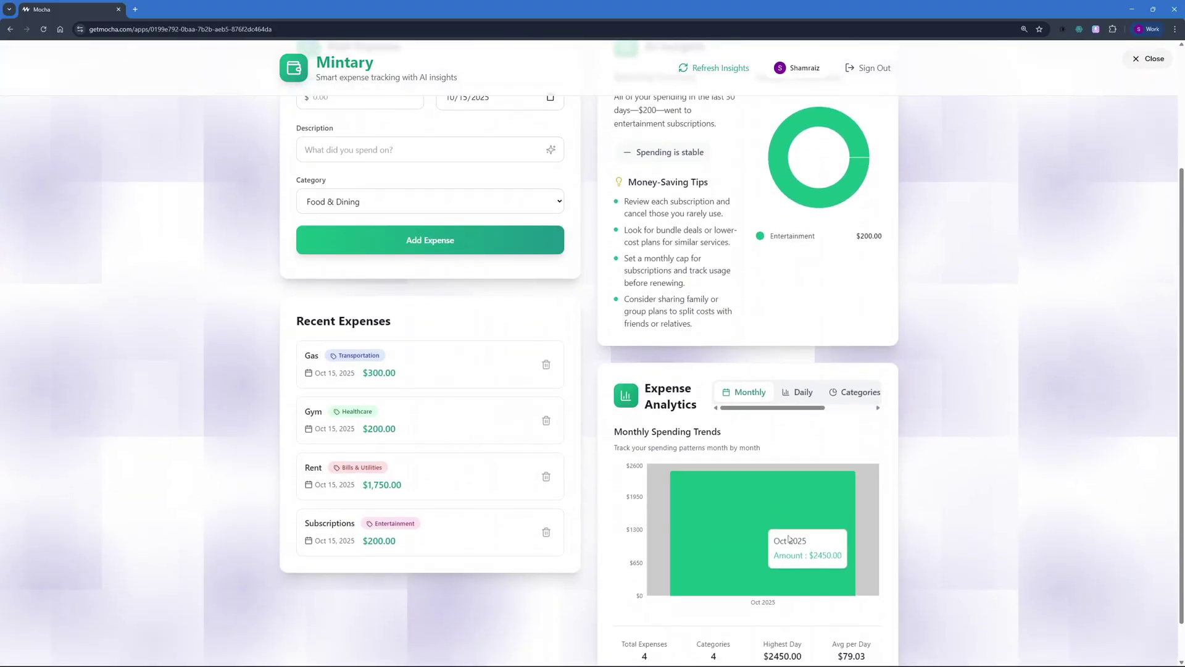
scroll(710, 549, up, 2)
scroll(710, 549, down, 3)
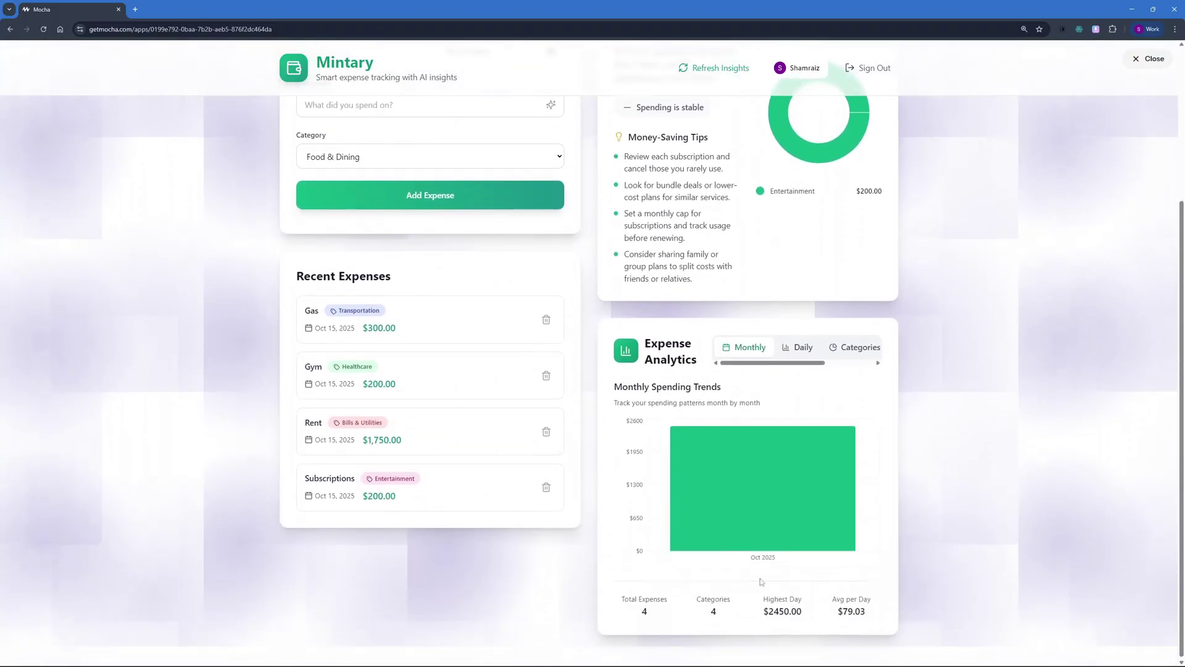
drag(765, 594, 806, 611)
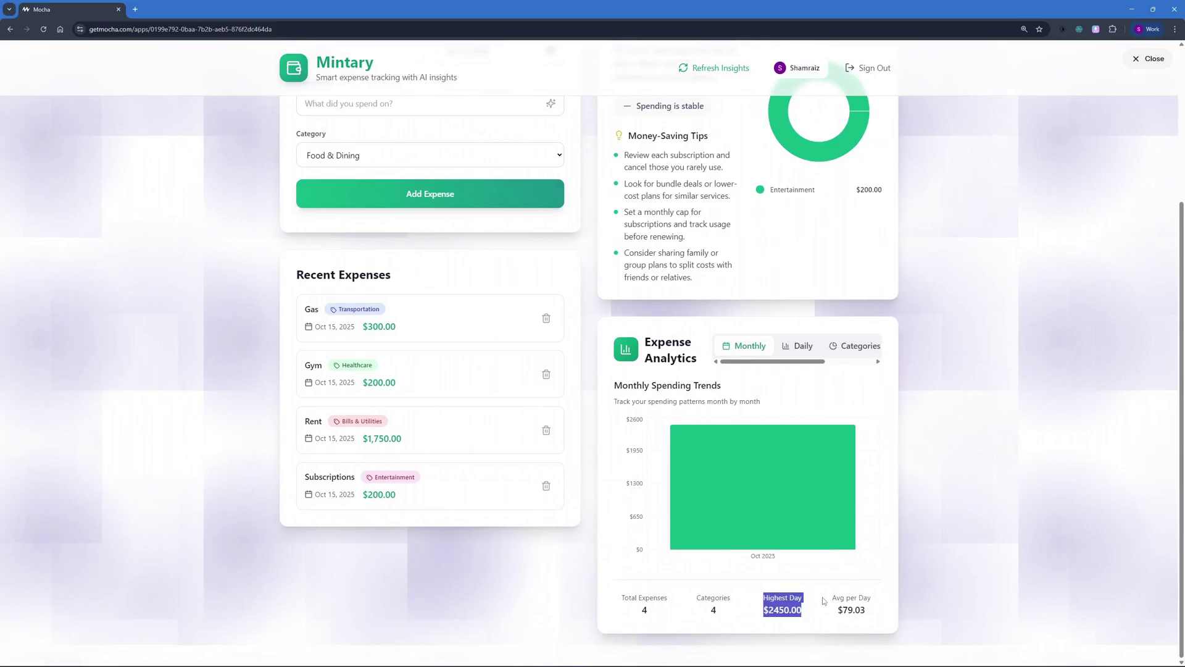
click(807, 613)
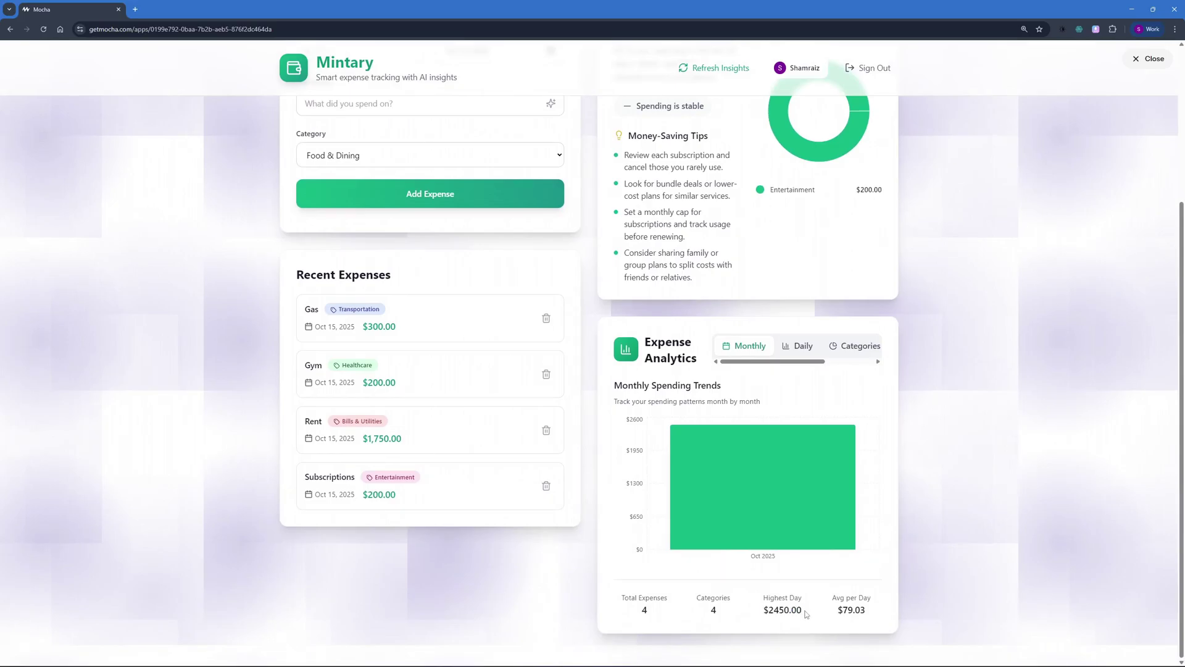
scroll(714, 403, up, 3)
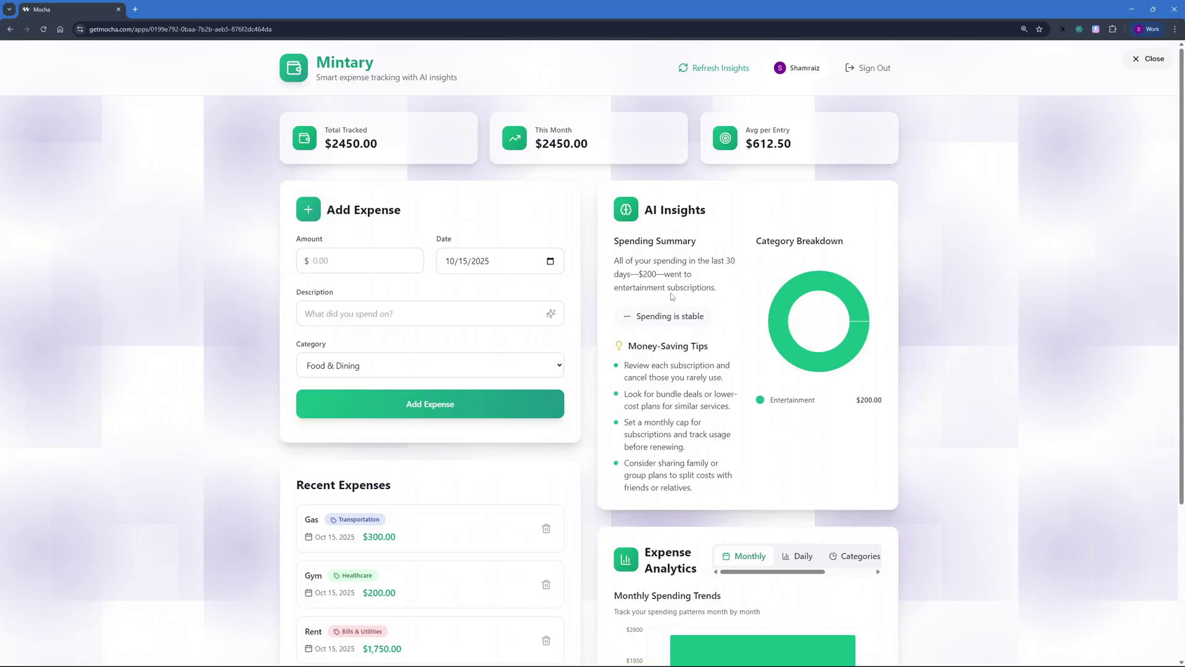
scroll(647, 231, down, 3)
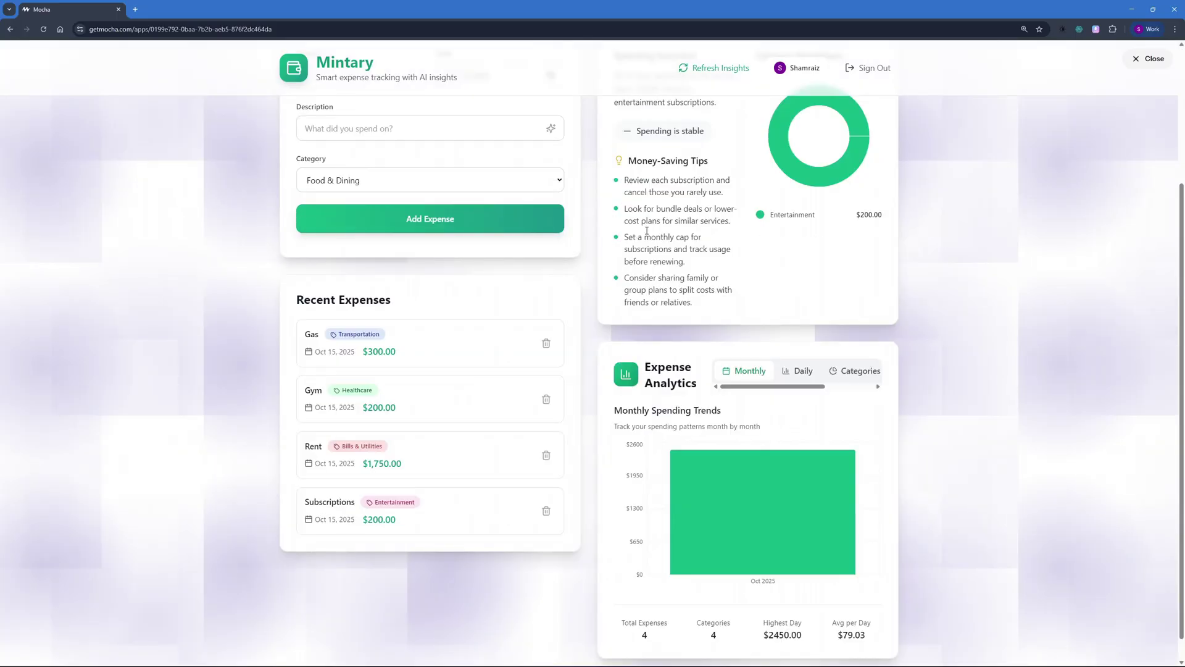
drag(650, 180, 710, 193)
click(738, 201)
drag(653, 208, 729, 208)
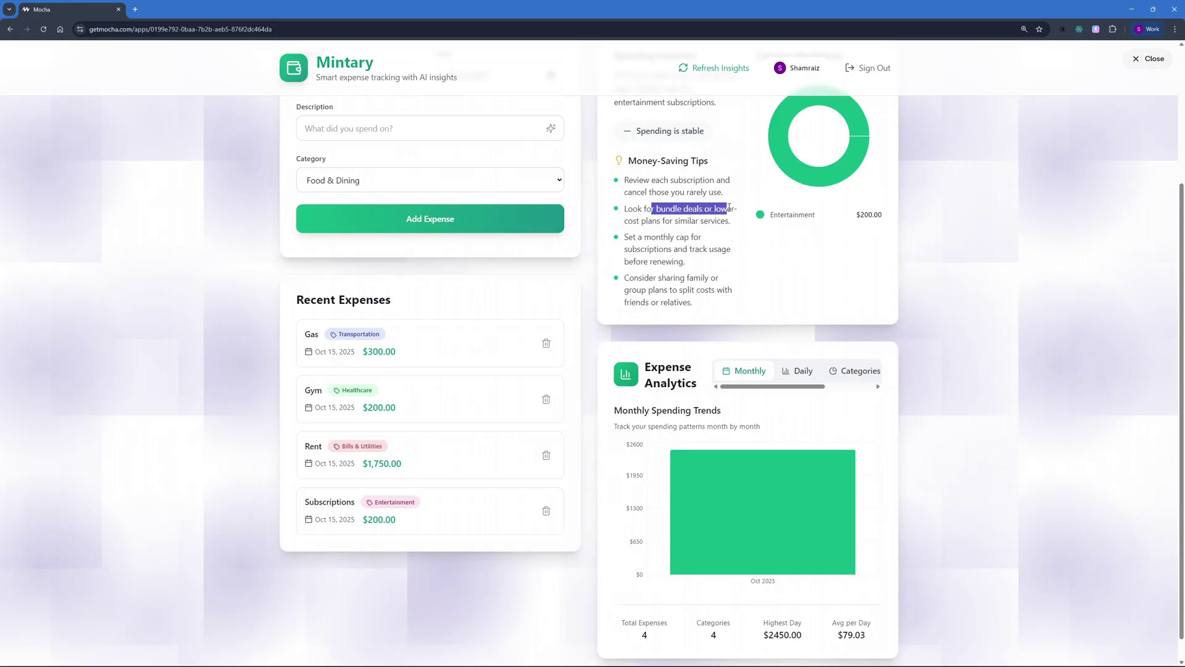
drag(654, 221, 750, 238)
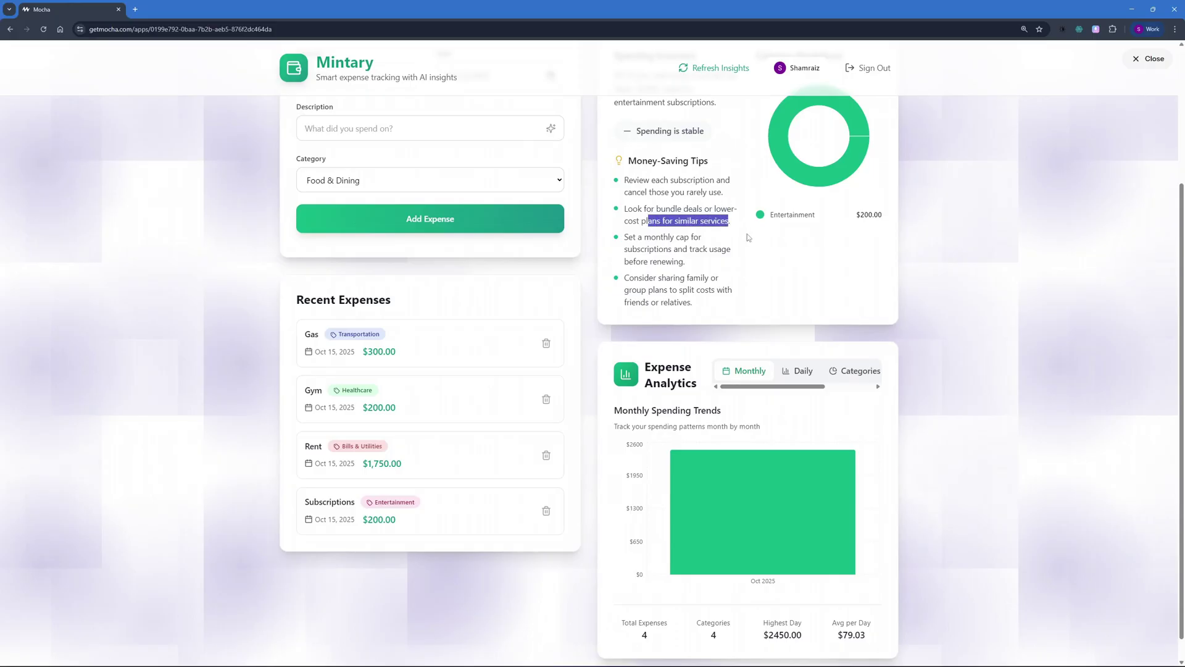
click(754, 243)
scroll(673, 275, up, 2)
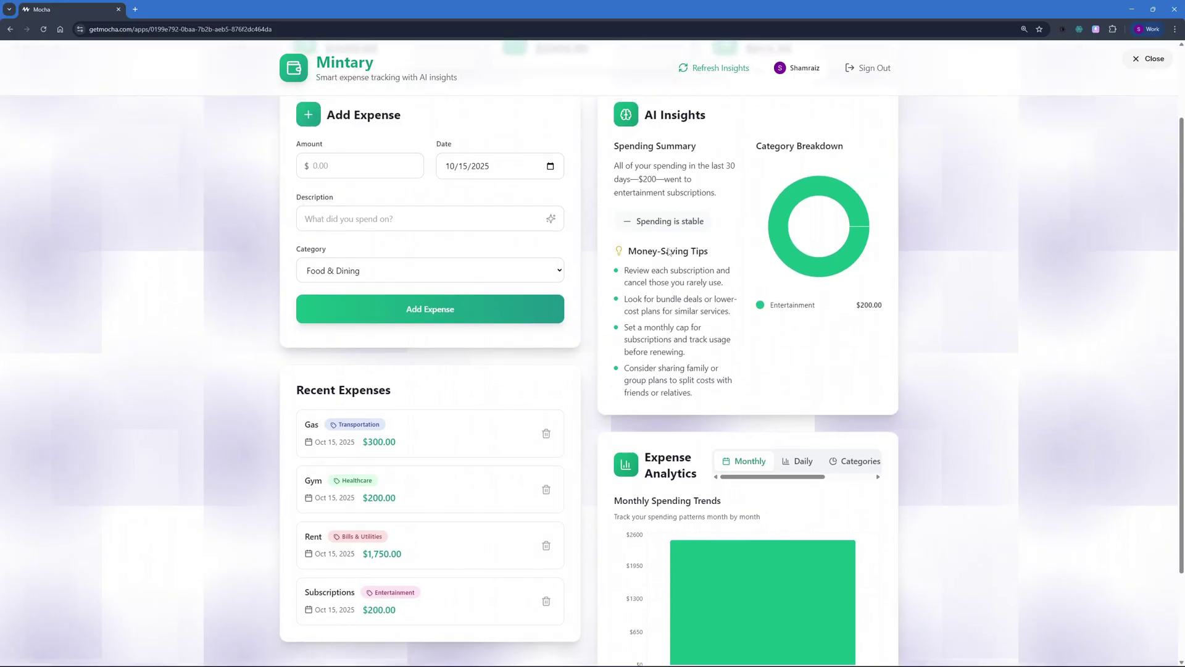
scroll(673, 274, up, 2)
scroll(679, 291, down, 4)
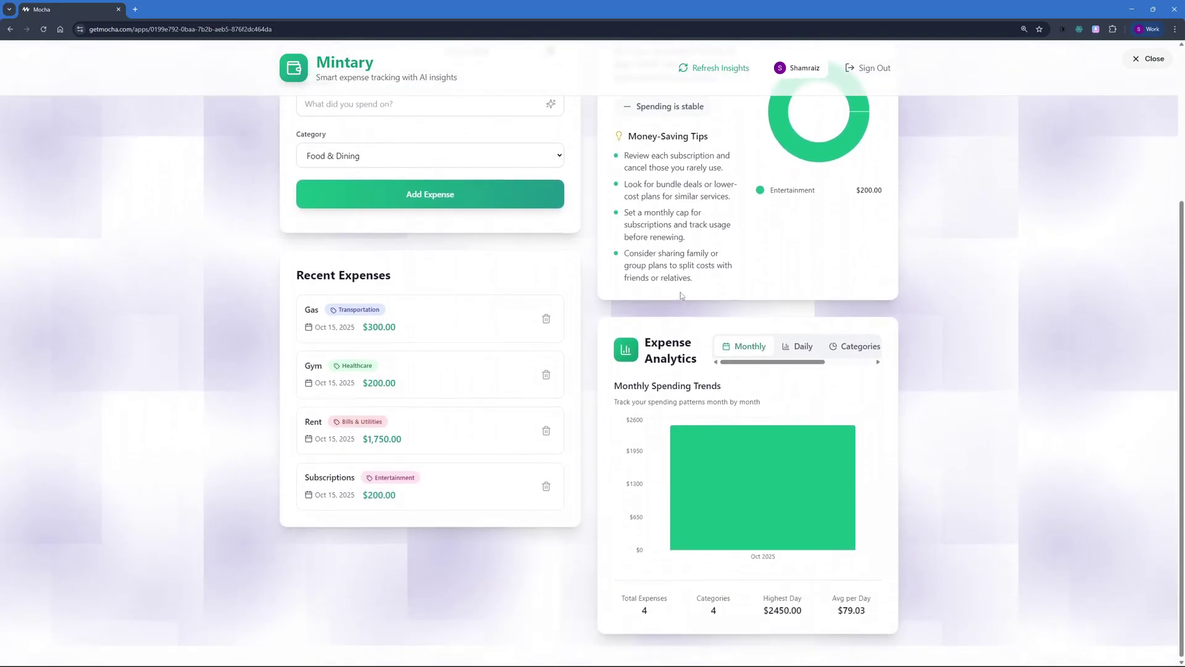
scroll(677, 296, up, 4)
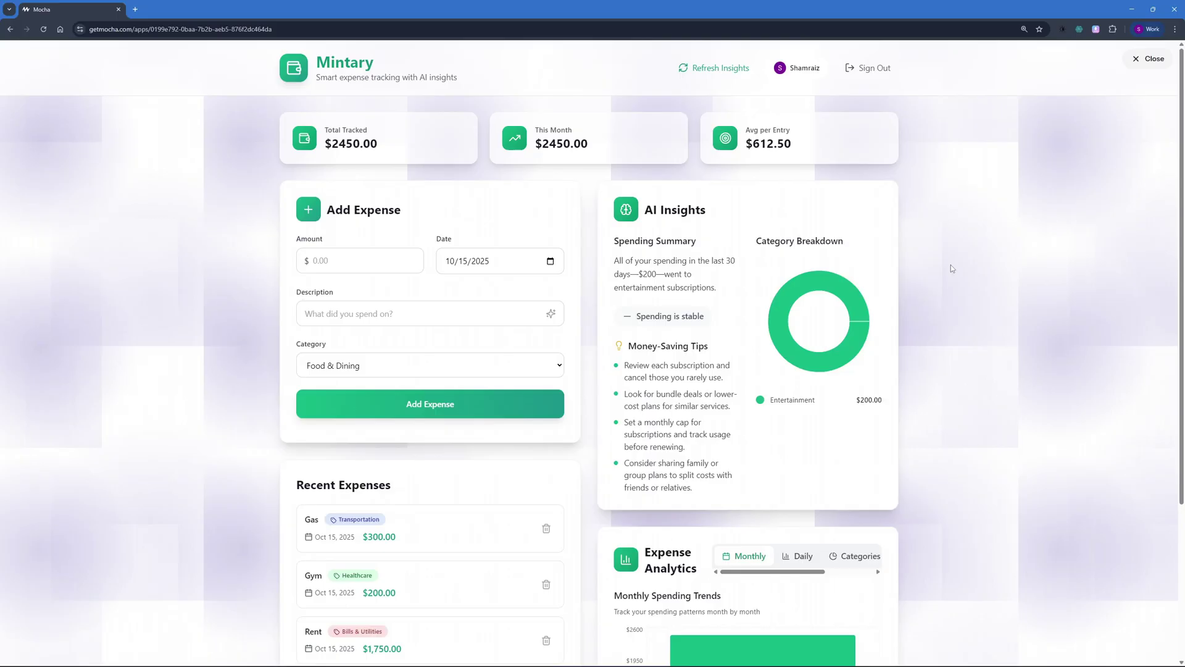
Step: Exit the full-screen preview and open the Spotlight gallery of featured apps
click(1149, 58)
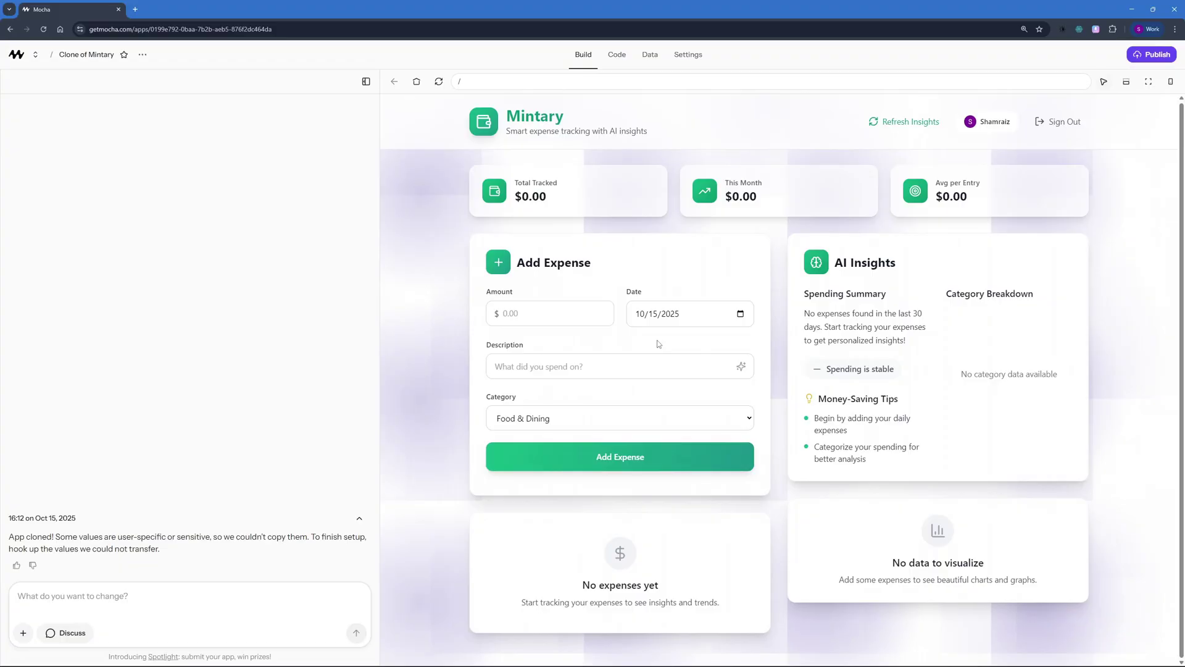
click(163, 656)
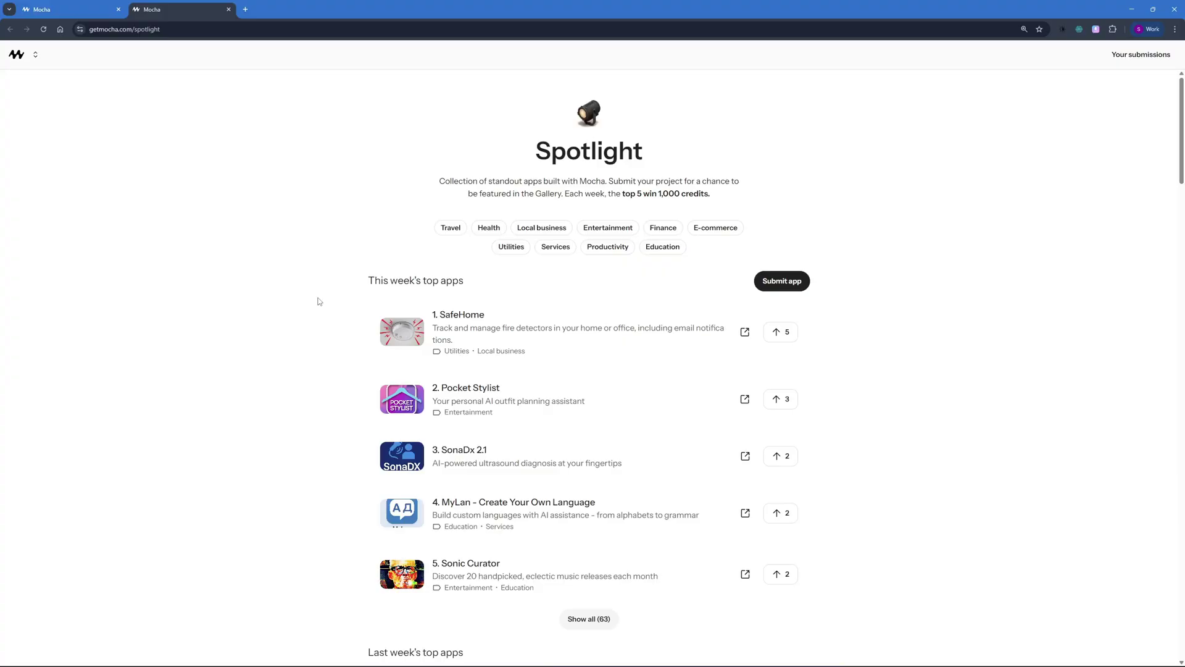
Step: Scroll through Spotlight's weekly top-app rankings, settling on the week of Sep 4
scroll(370, 339, down, 9)
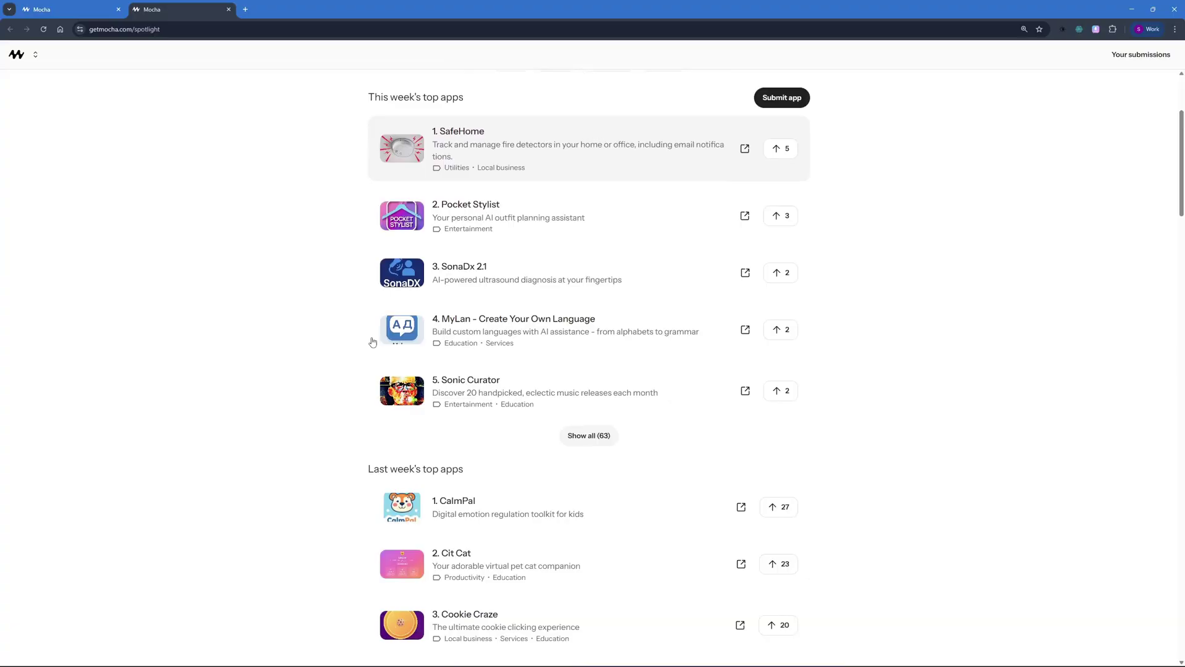
scroll(374, 405, down, 6)
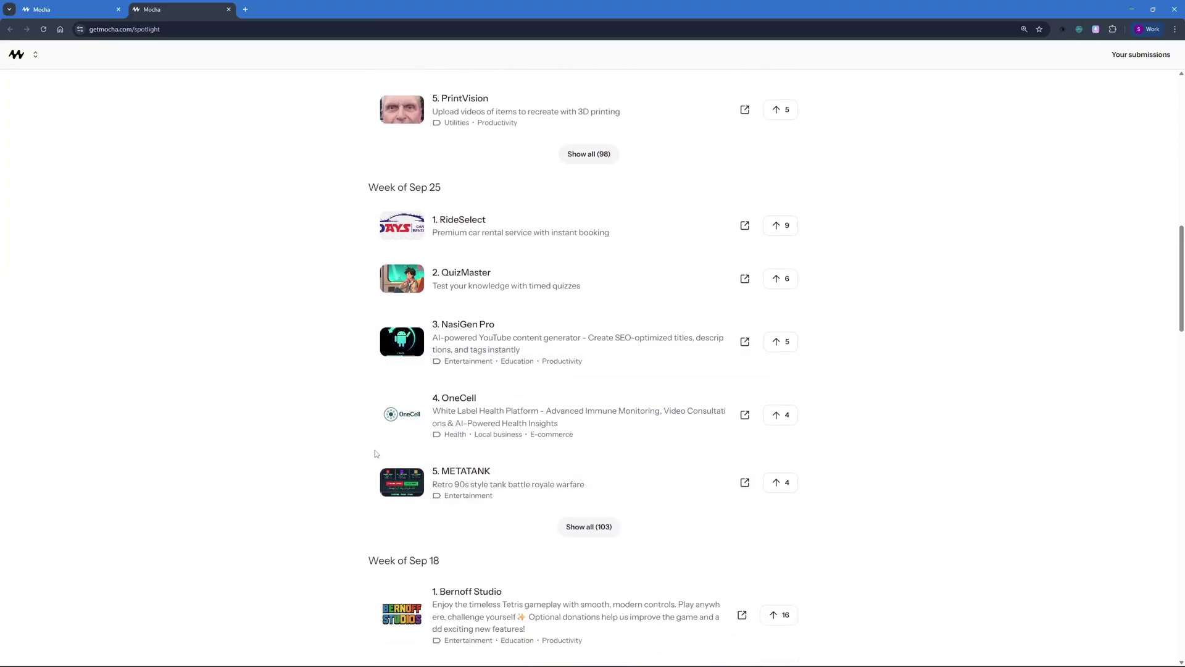
scroll(377, 435, down, 8)
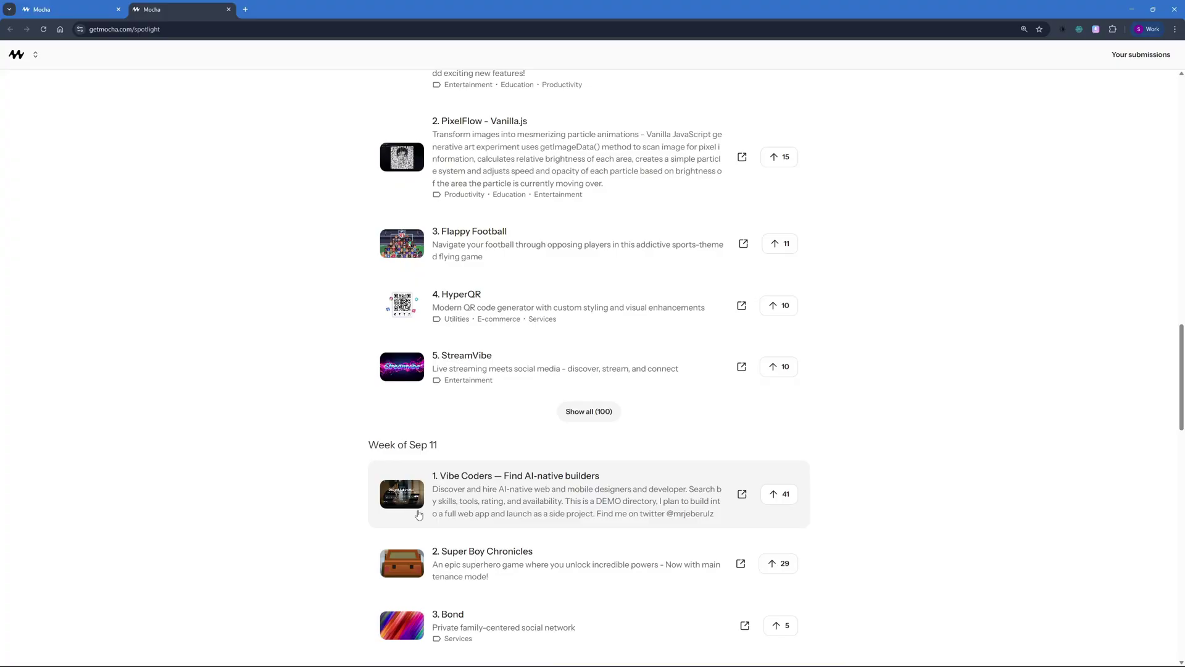
scroll(419, 514, down, 8)
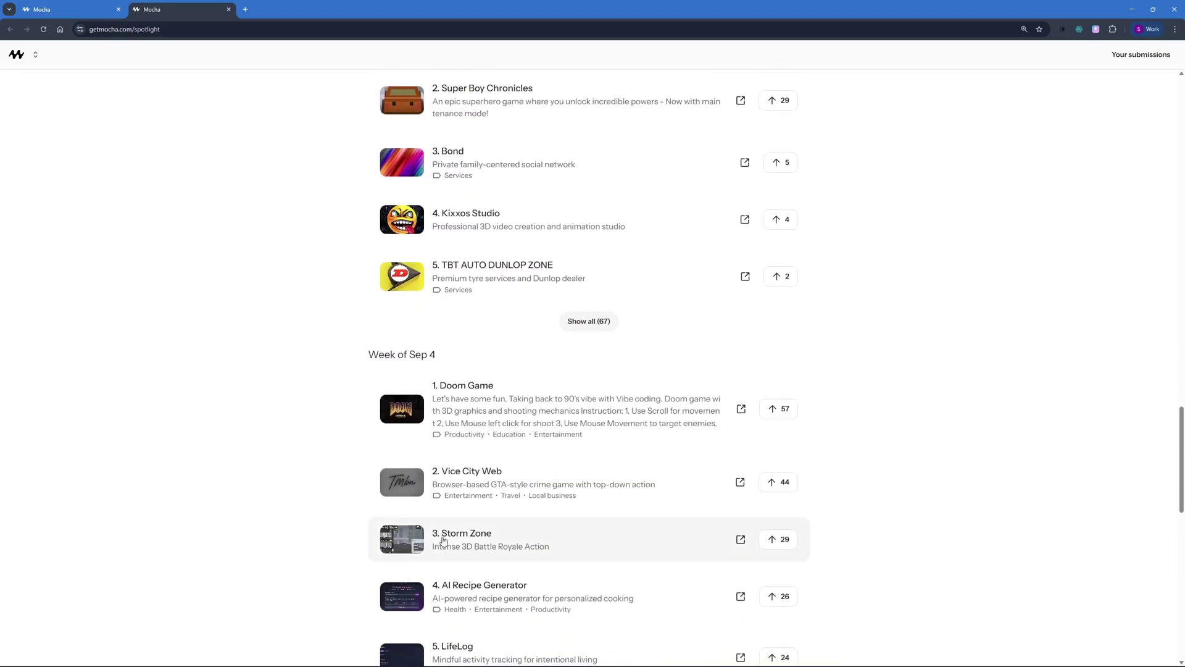
scroll(443, 541, down, 4)
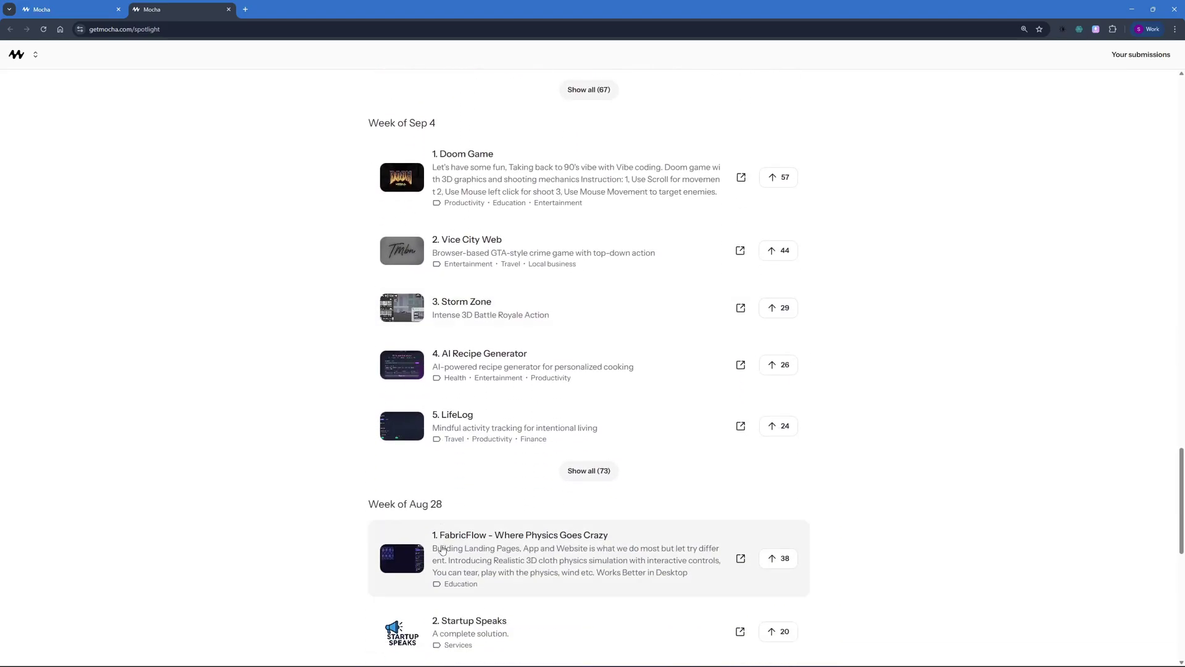
scroll(442, 549, down, 7)
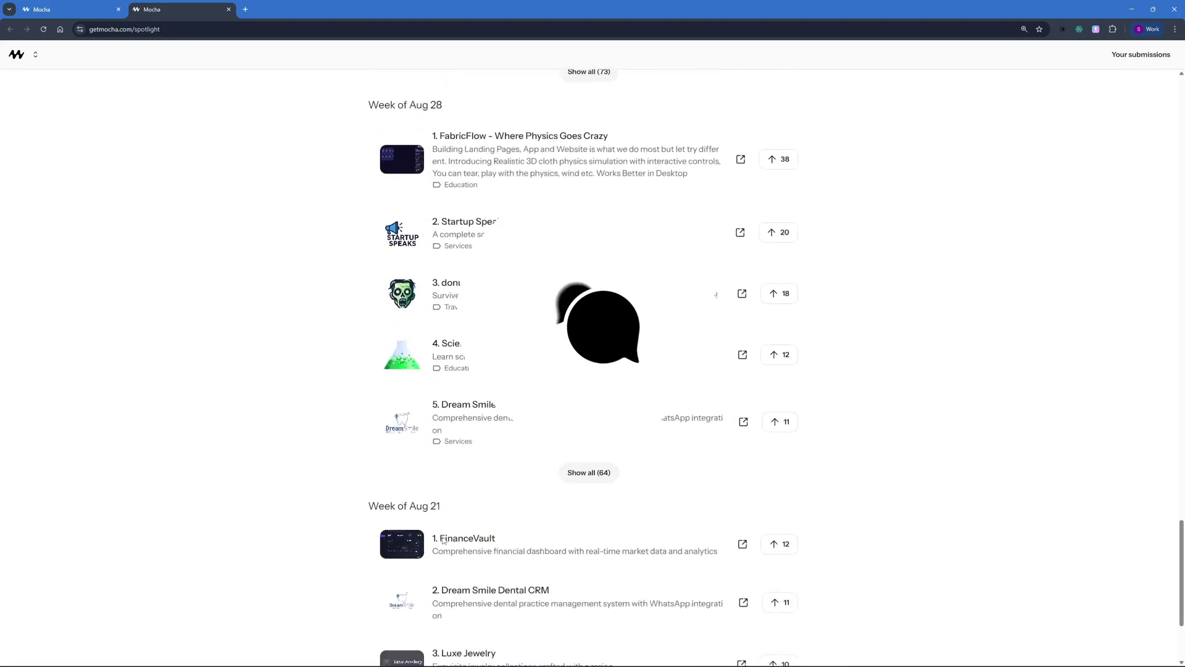
scroll(443, 541, down, 3)
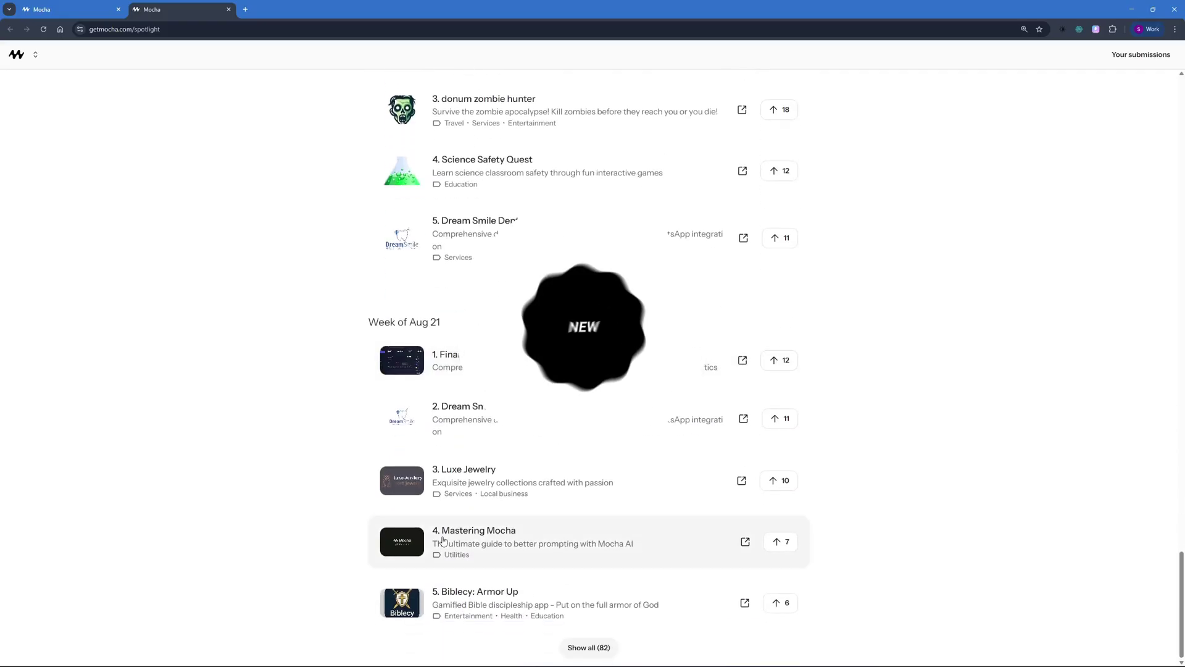
scroll(443, 541, up, 2)
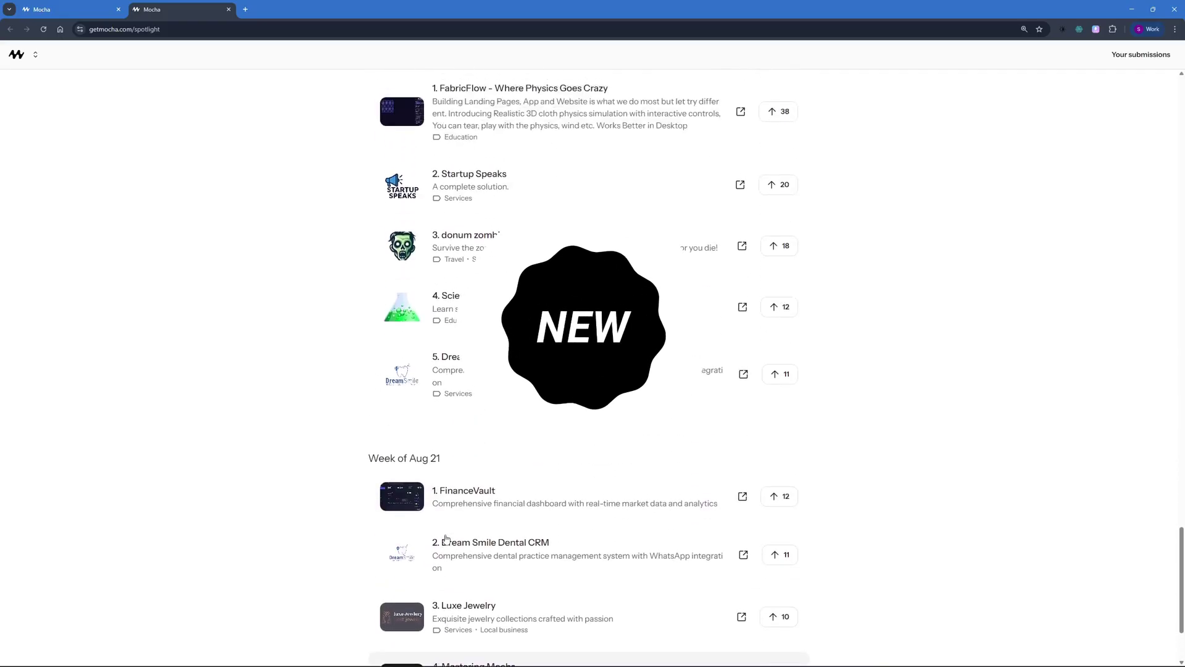
scroll(446, 538, up, 7)
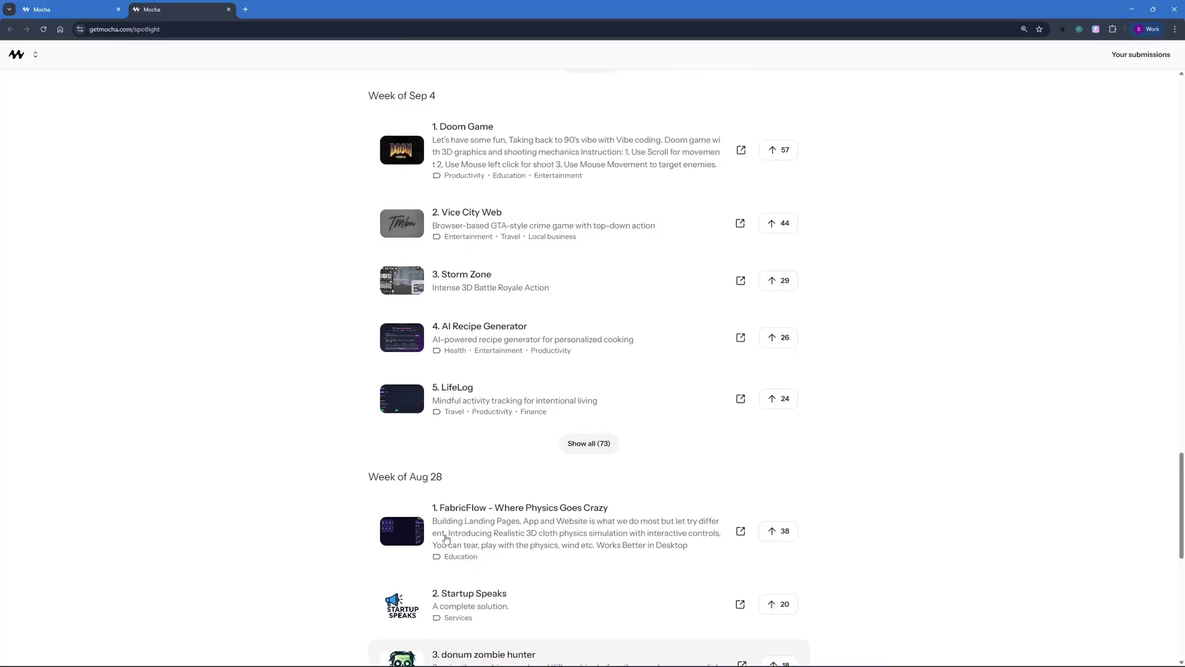
scroll(446, 537, up, 3)
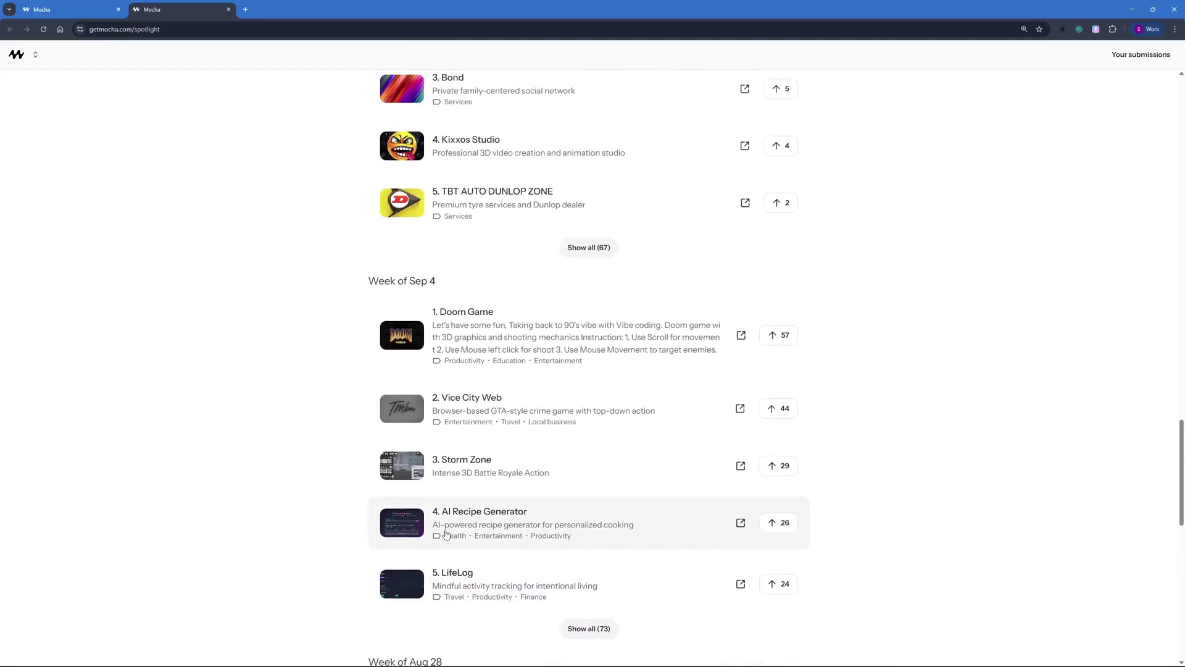